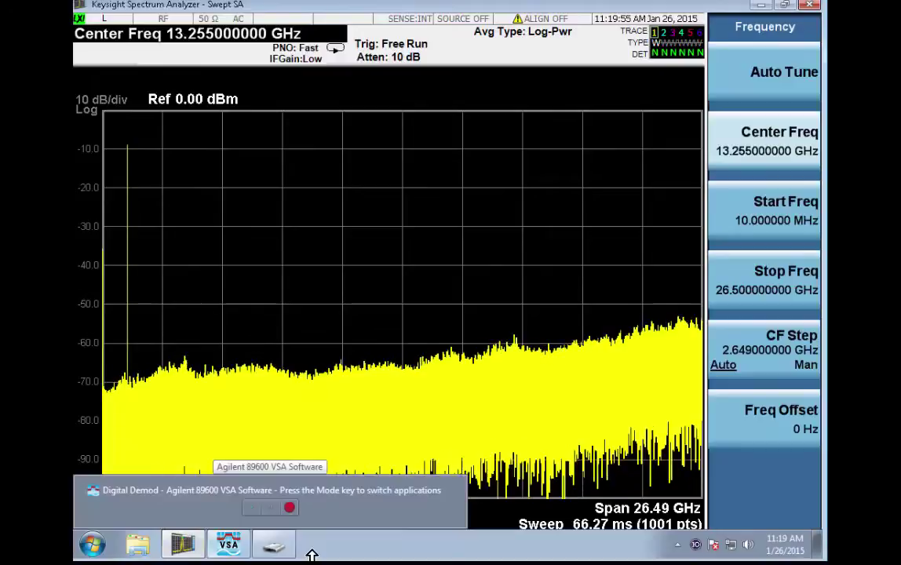
- Launch Keysight License Manager from its folder under the Start menu's All Programs list
click(95, 547)
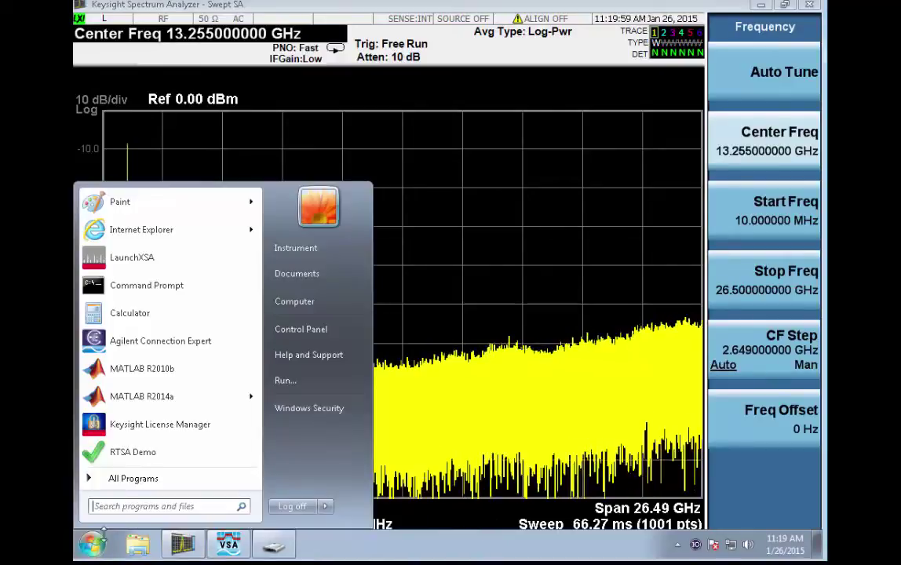
click(122, 478)
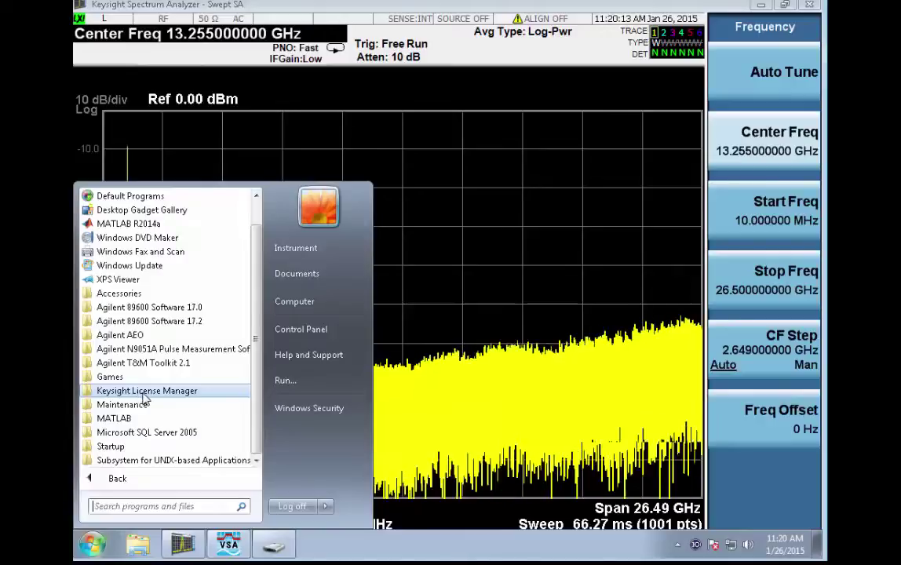
click(145, 393)
click(176, 419)
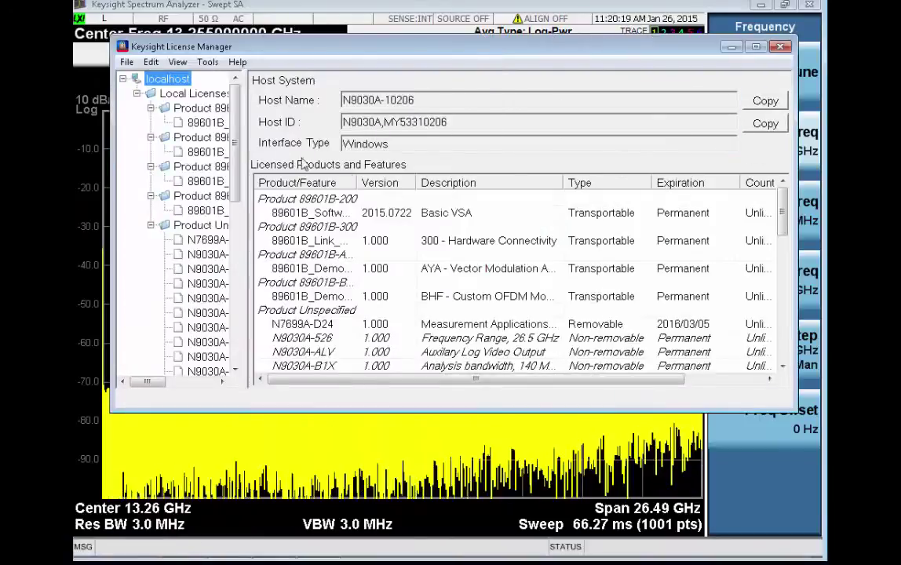
- Widen the license tree pane, select Product 89601B-200, and bring up its context menu
drag(248, 130, 337, 129)
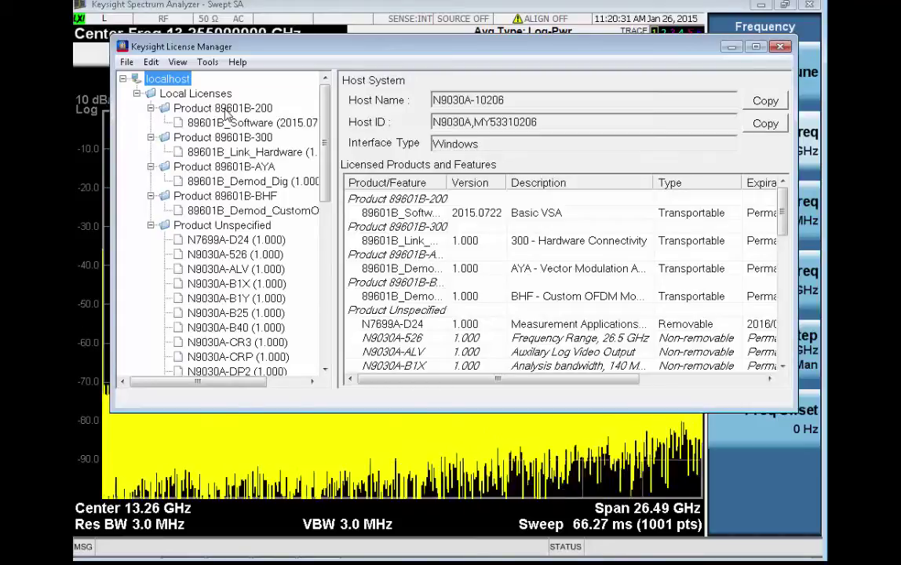
click(227, 110)
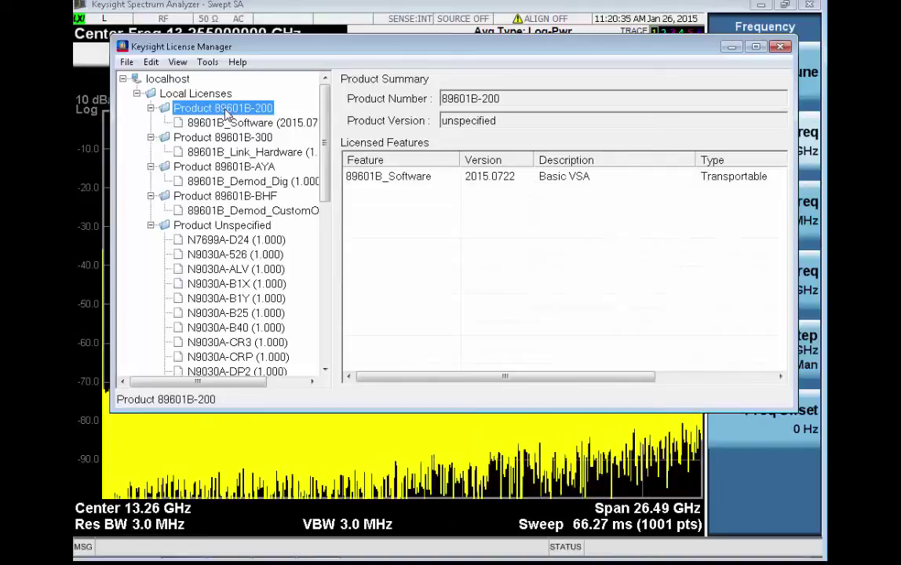
right_click(227, 115)
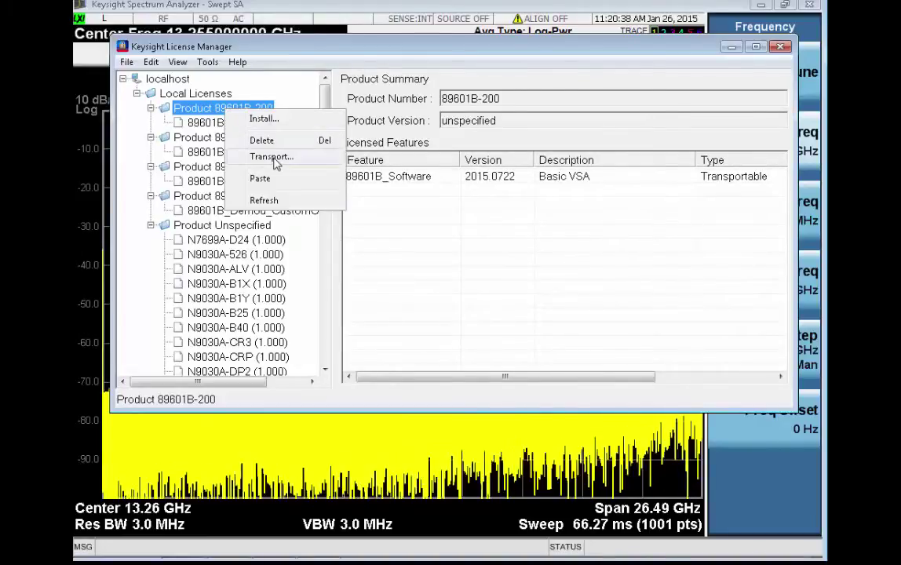
- Transport the 89601B-200 license to <offline>, view its confirmation file, and dismiss the confirmation
click(272, 157)
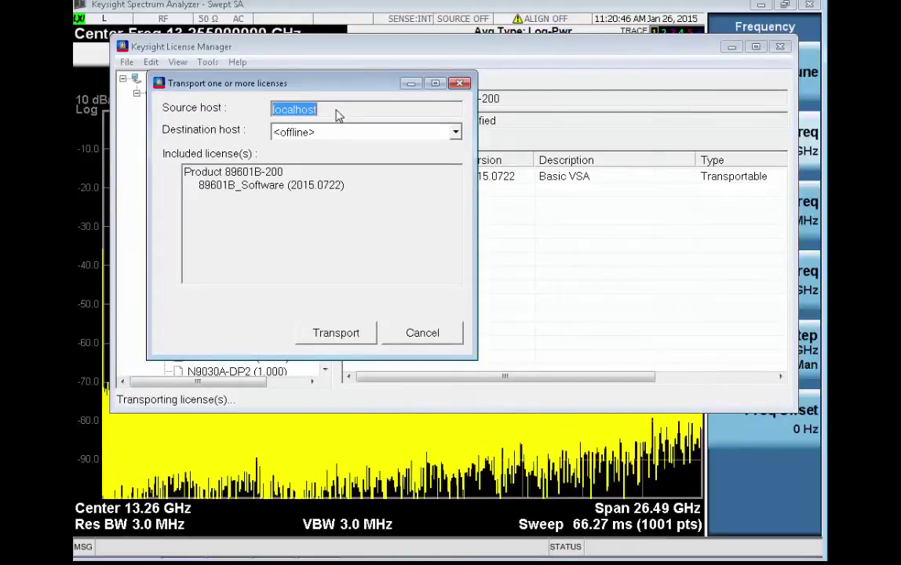
drag(312, 89, 444, 103)
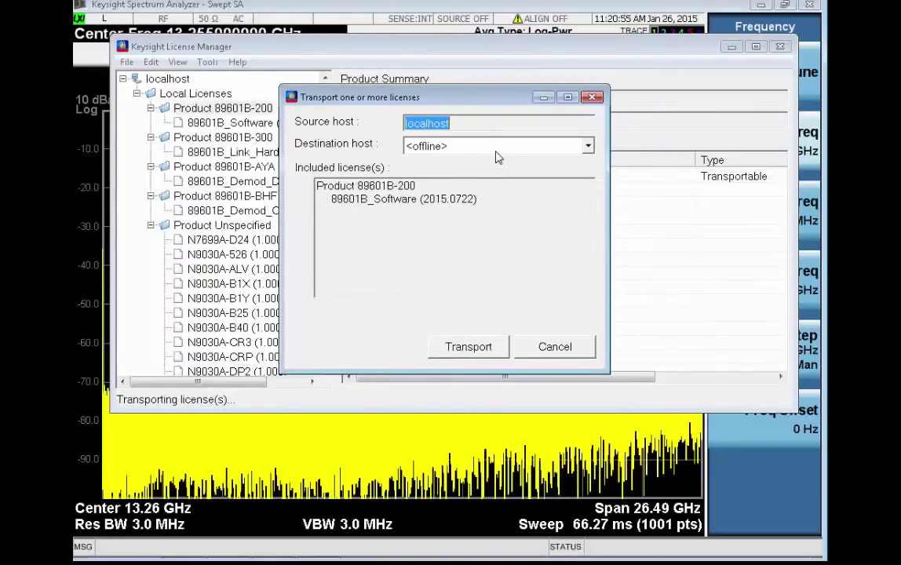
click(469, 347)
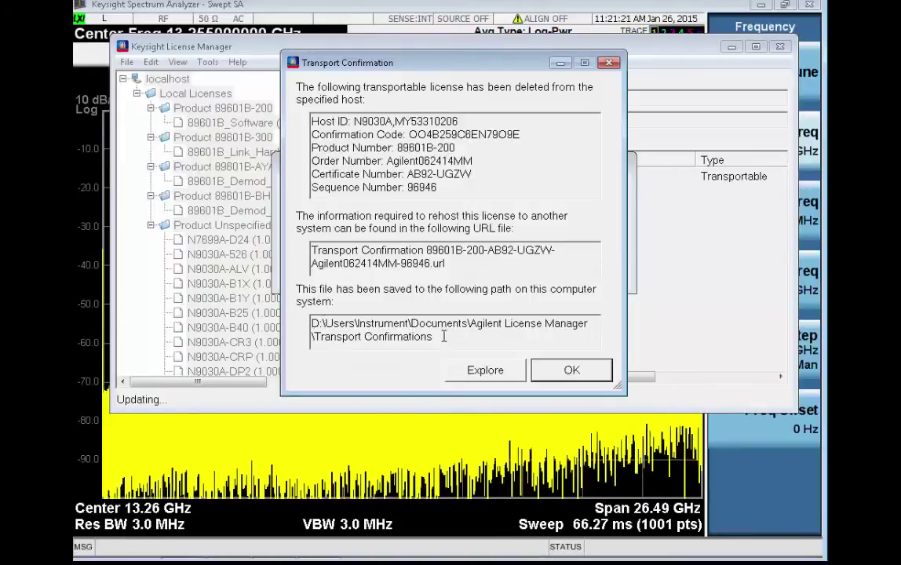
click(495, 375)
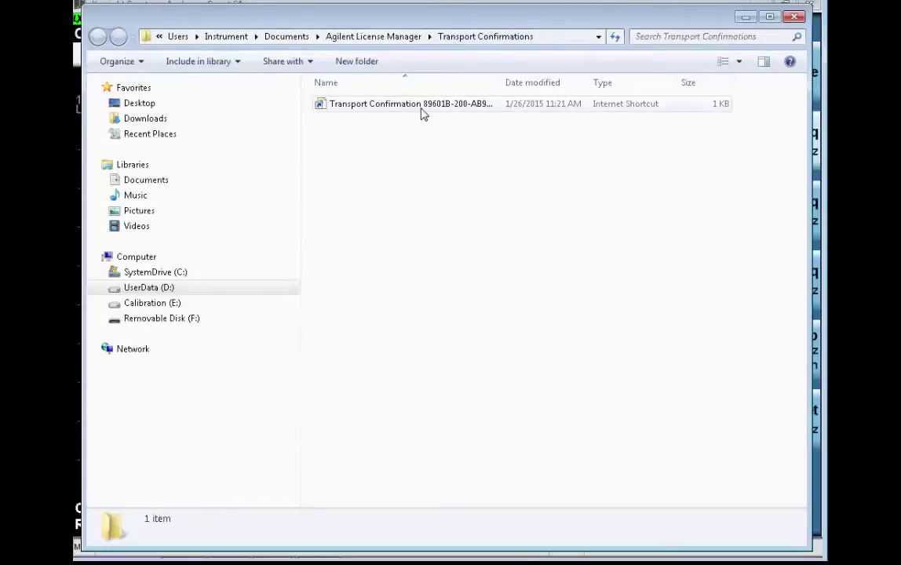
drag(503, 83, 597, 80)
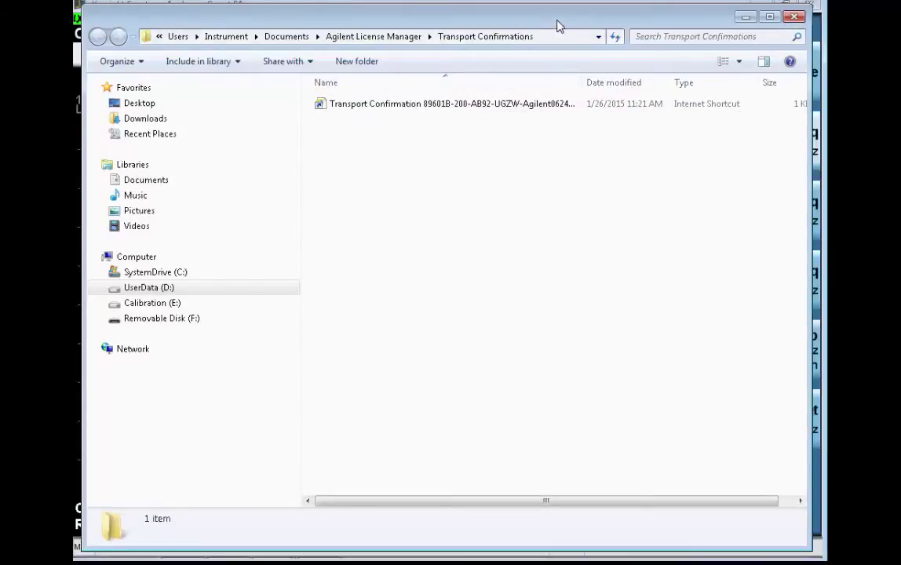
click(746, 16)
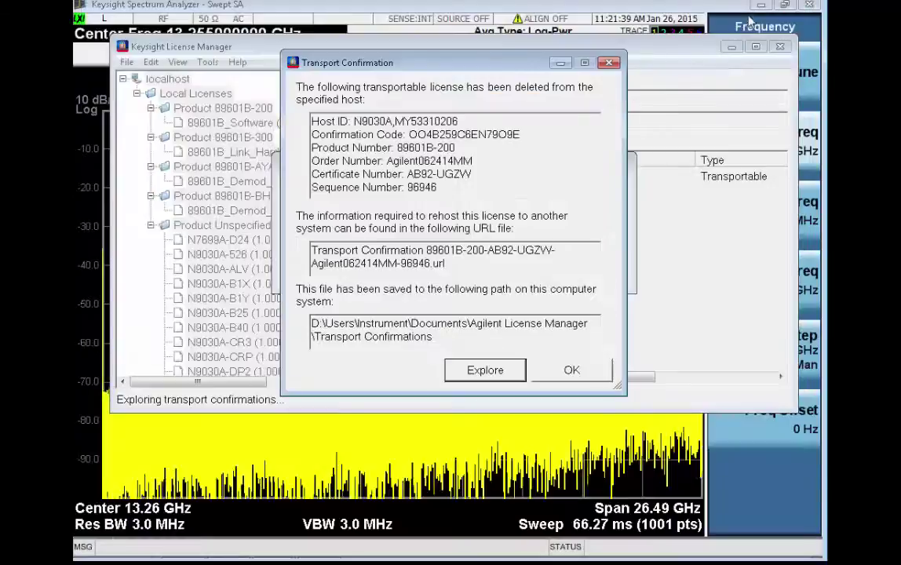
click(549, 369)
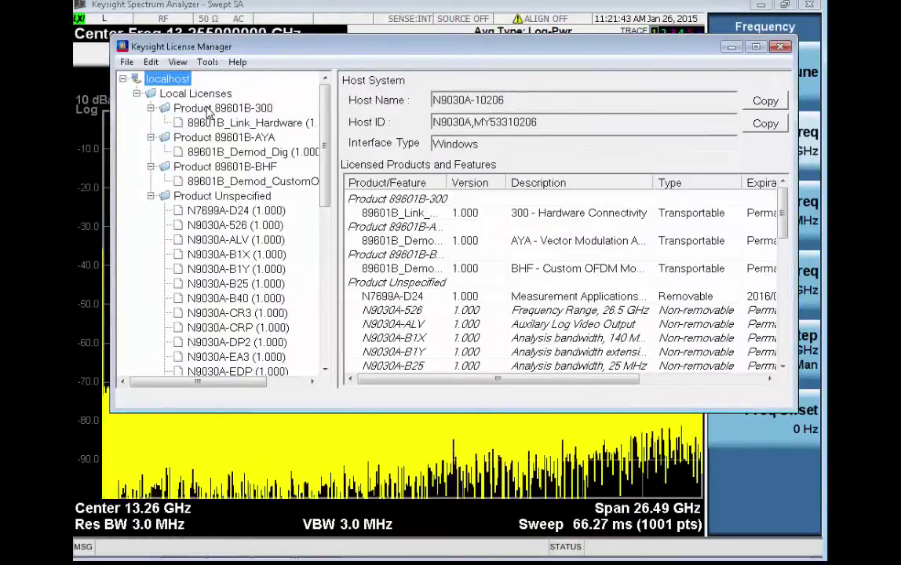
- Transport the 89601B-300 license offline, check its confirmation file, and dismiss the confirmation
right_click(209, 110)
click(252, 155)
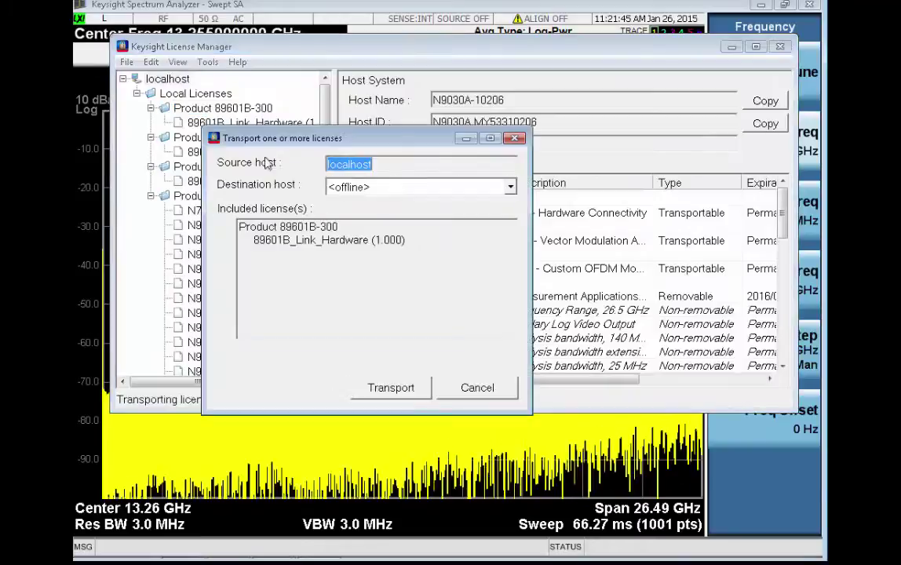
click(394, 388)
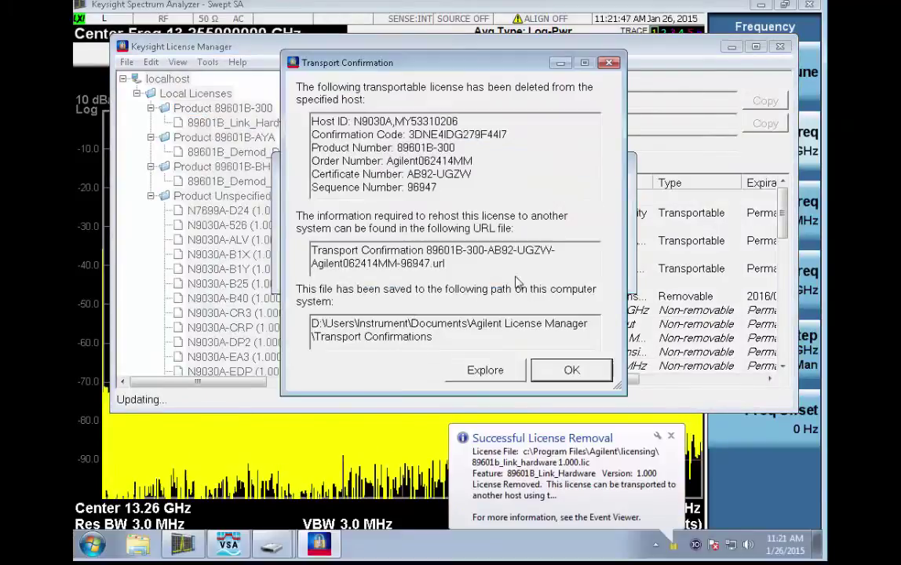
click(501, 374)
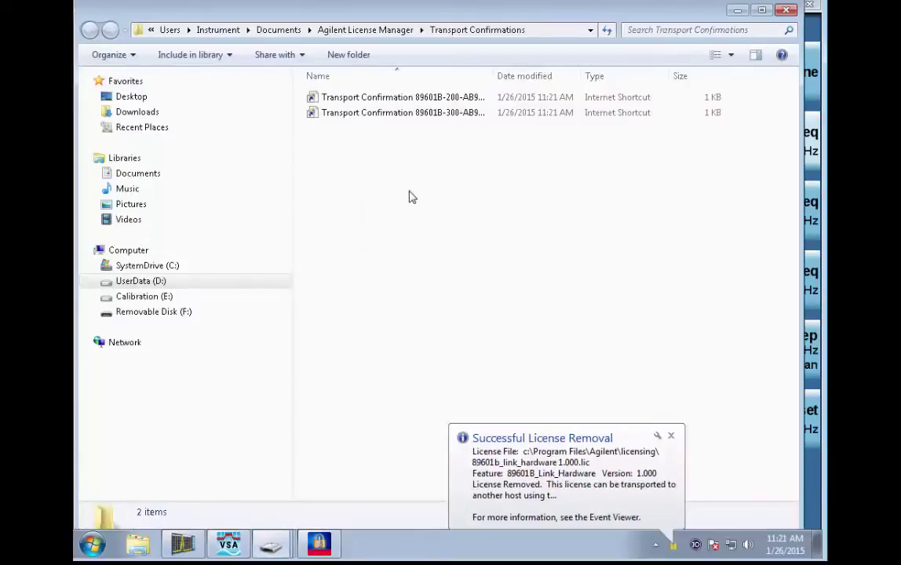
click(738, 10)
click(571, 370)
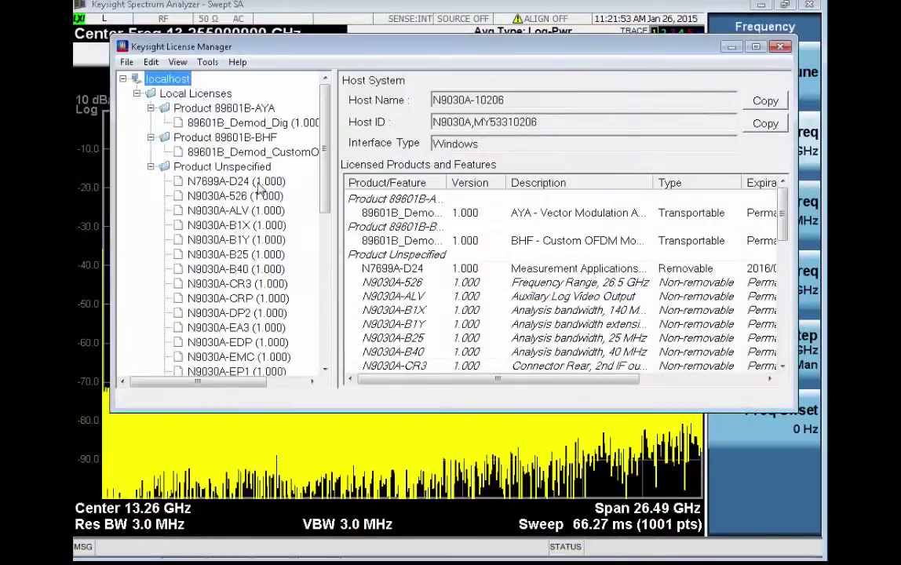
- Transport the 89601B-AYA license offline, check its confirmation file, and dismiss the confirmation
click(236, 112)
right_click(235, 114)
click(281, 158)
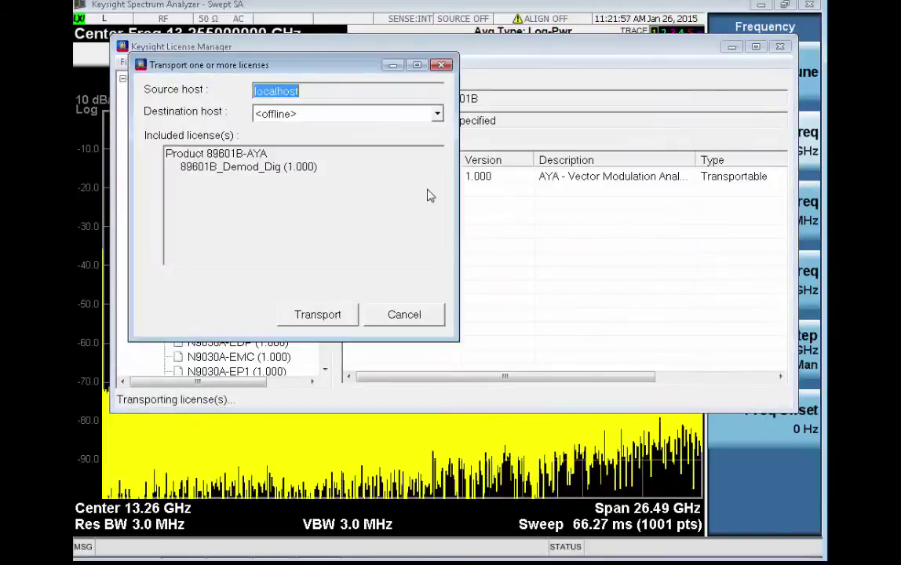
click(332, 319)
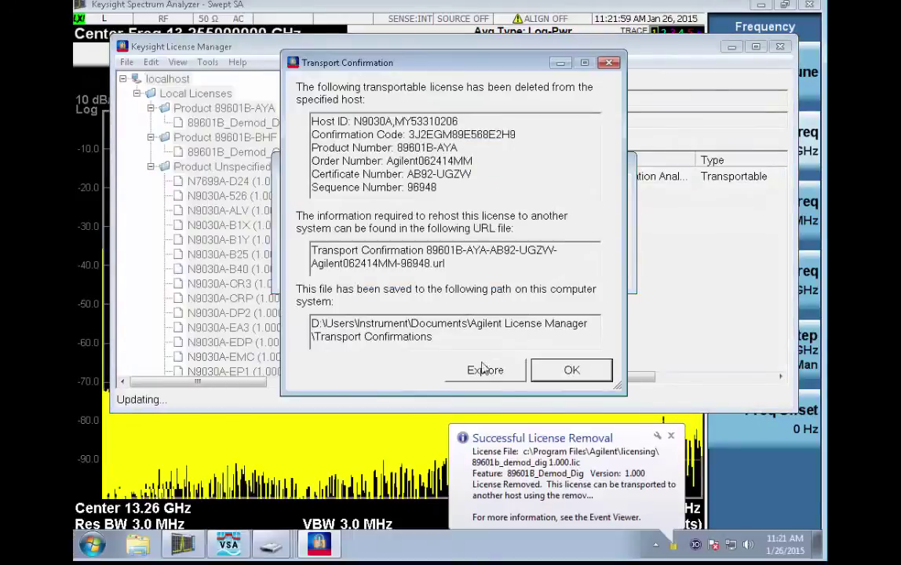
click(481, 372)
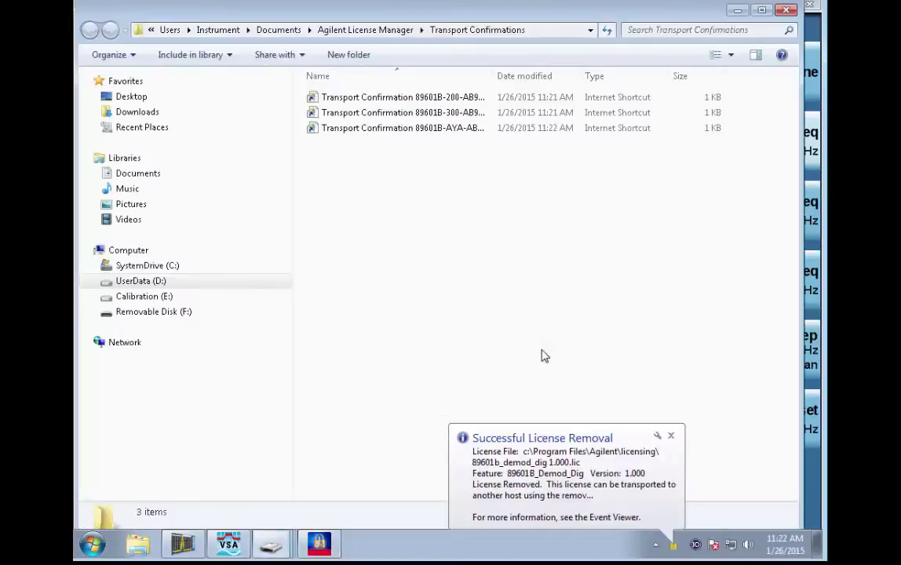
click(787, 10)
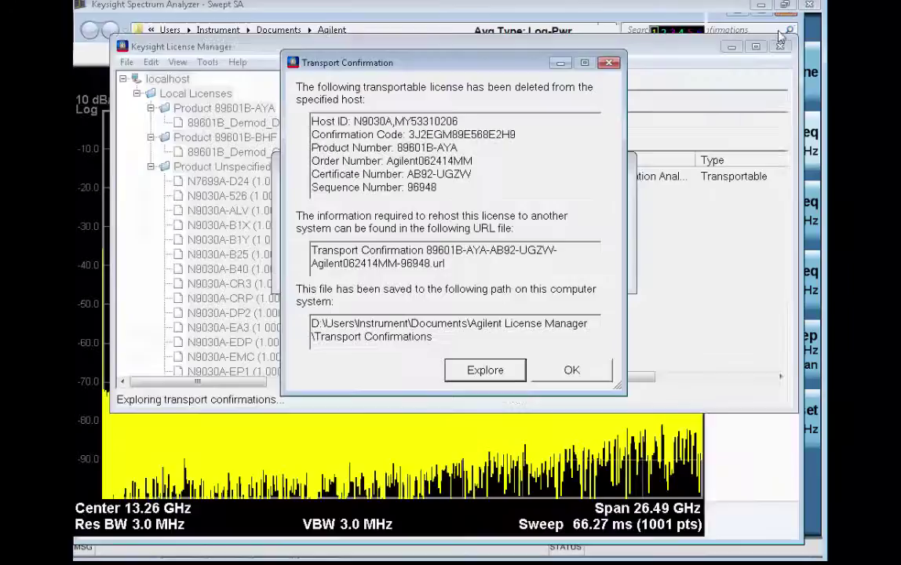
key(Return)
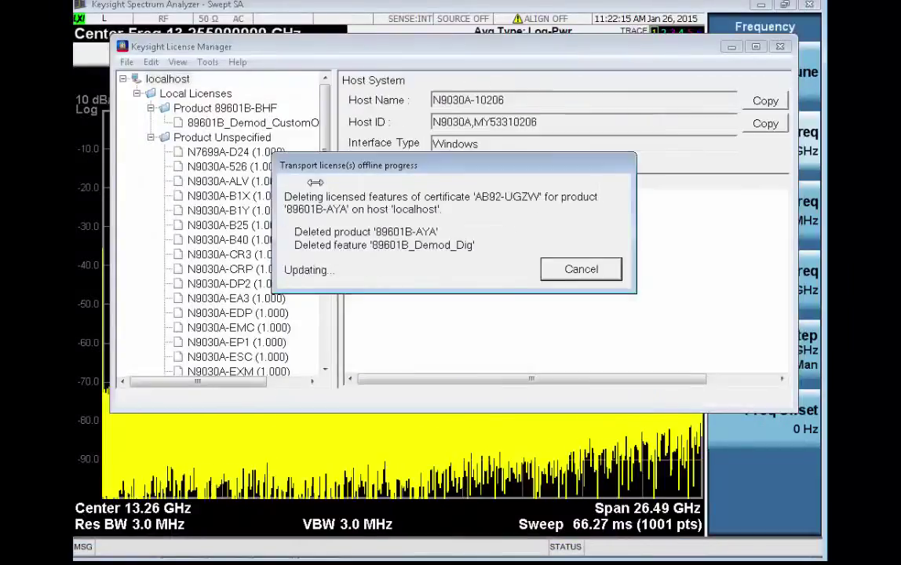
- Transport the 89601B-BHF license offline and open the Transport Confirmations folder
click(221, 108)
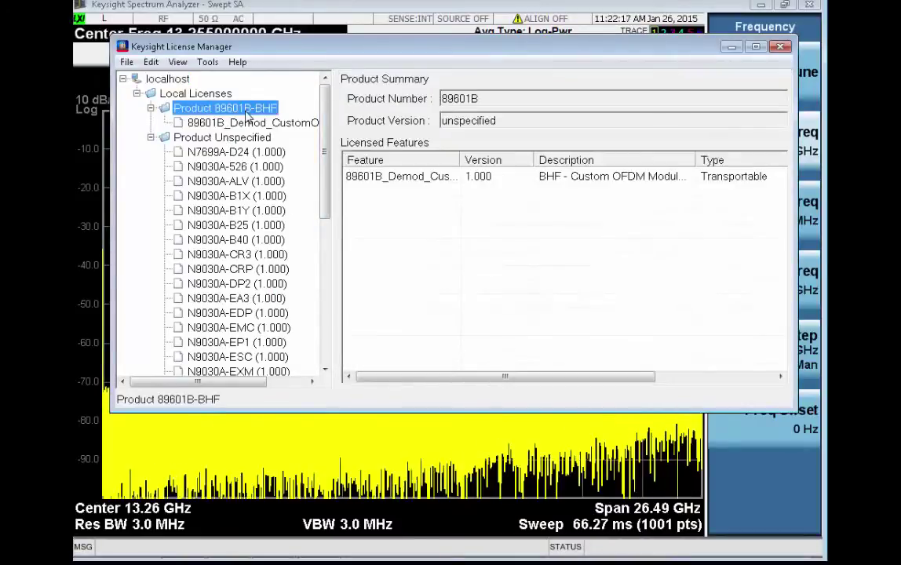
right_click(214, 109)
click(297, 161)
click(384, 373)
click(515, 371)
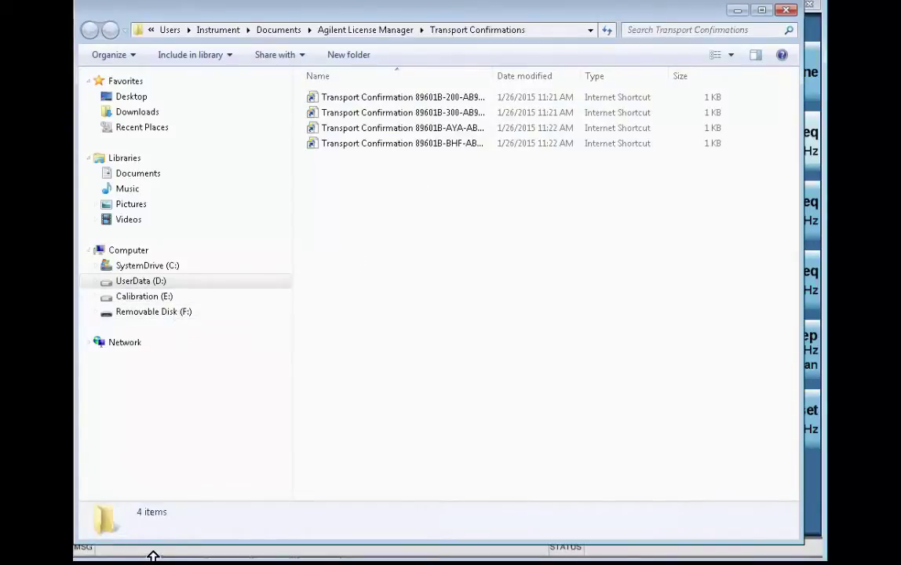
- Select and copy all four transport confirmation files
mouse_move(139, 555)
click(381, 97)
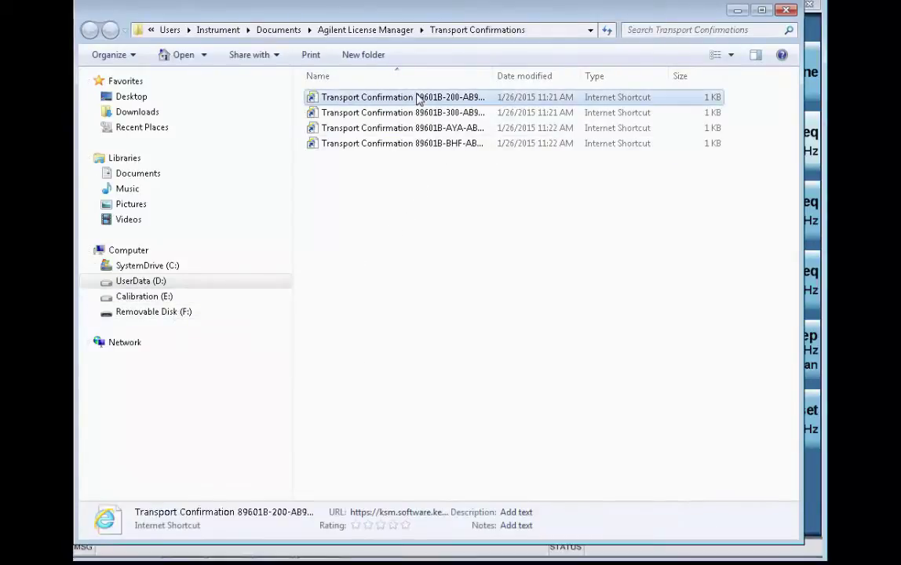
shift+click(408, 146)
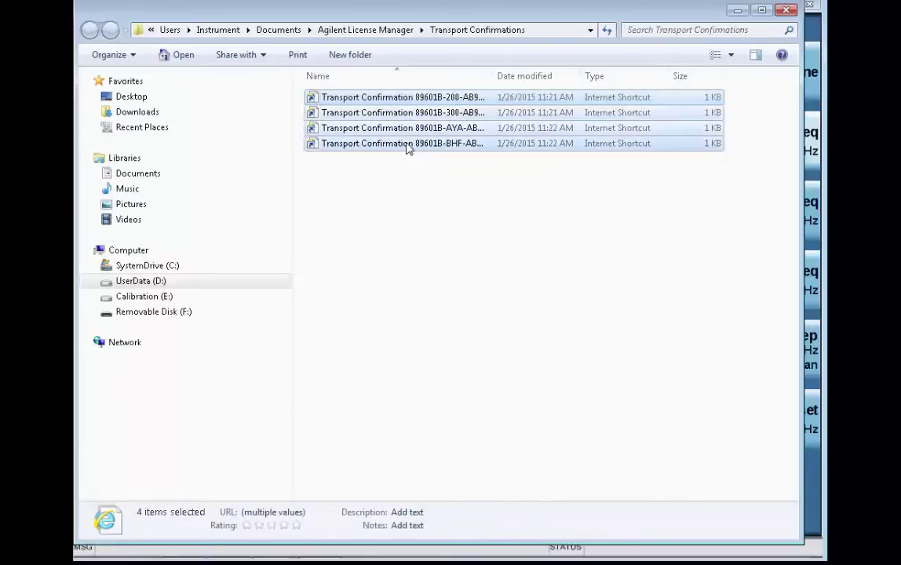
right_click(408, 146)
click(446, 229)
- Paste the four files into URL's on Removable Disk (F:), close Explorer, and confirm the transport
click(155, 313)
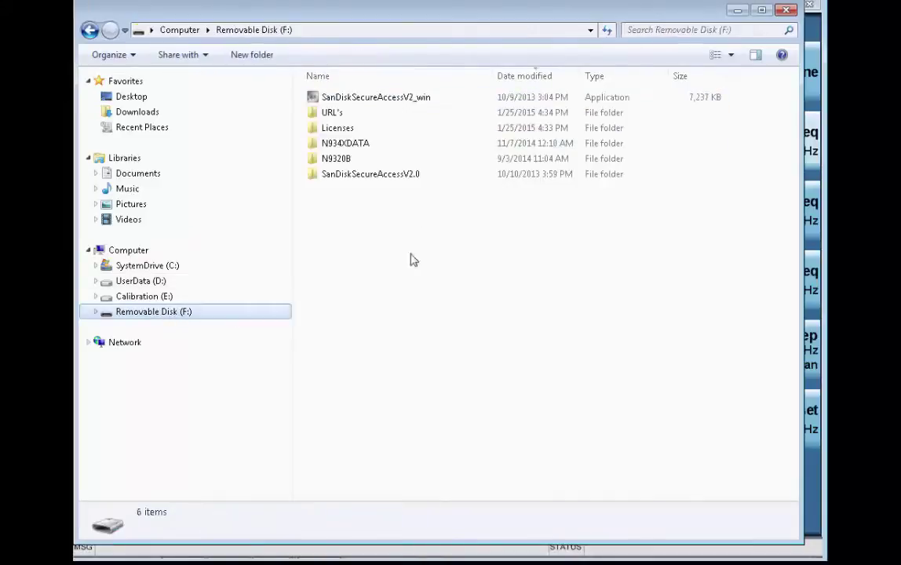
double_click(332, 114)
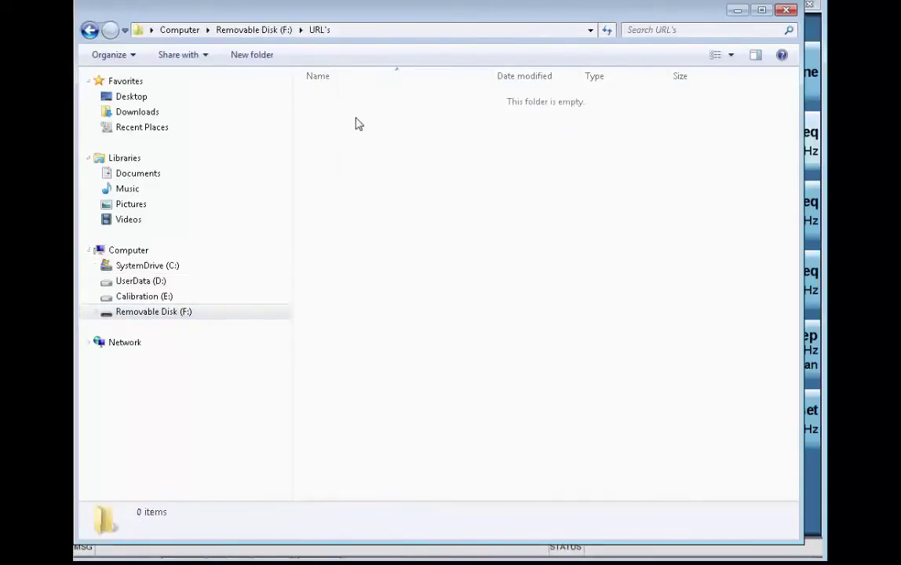
right_click(355, 124)
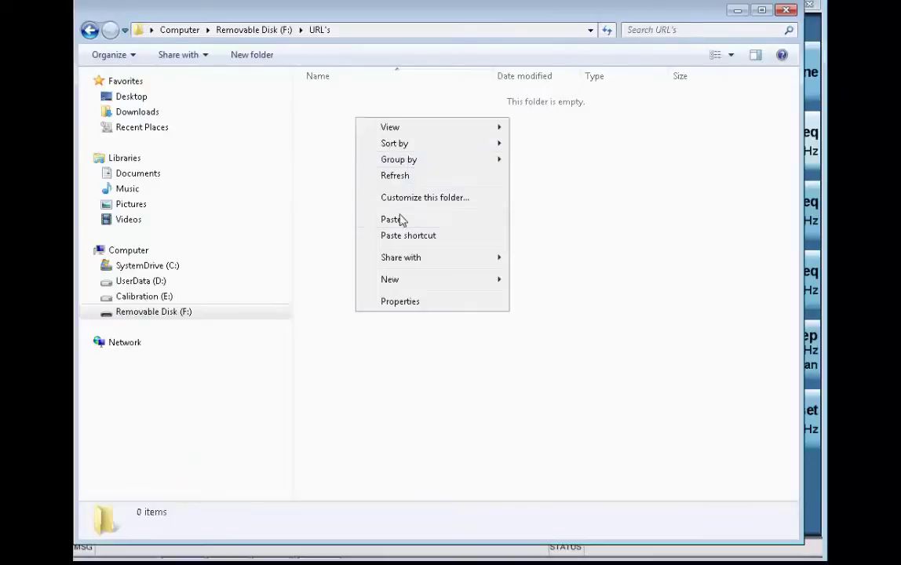
click(401, 219)
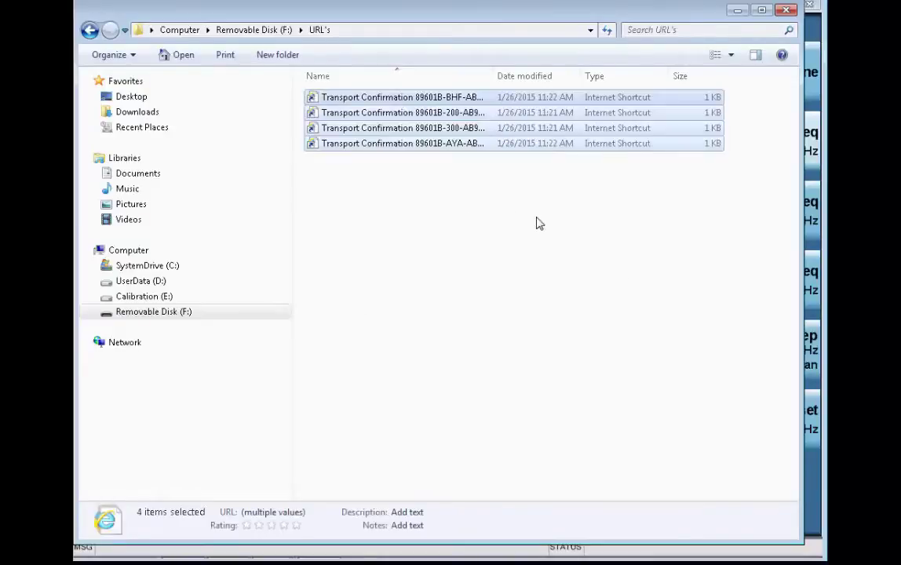
click(791, 12)
click(567, 370)
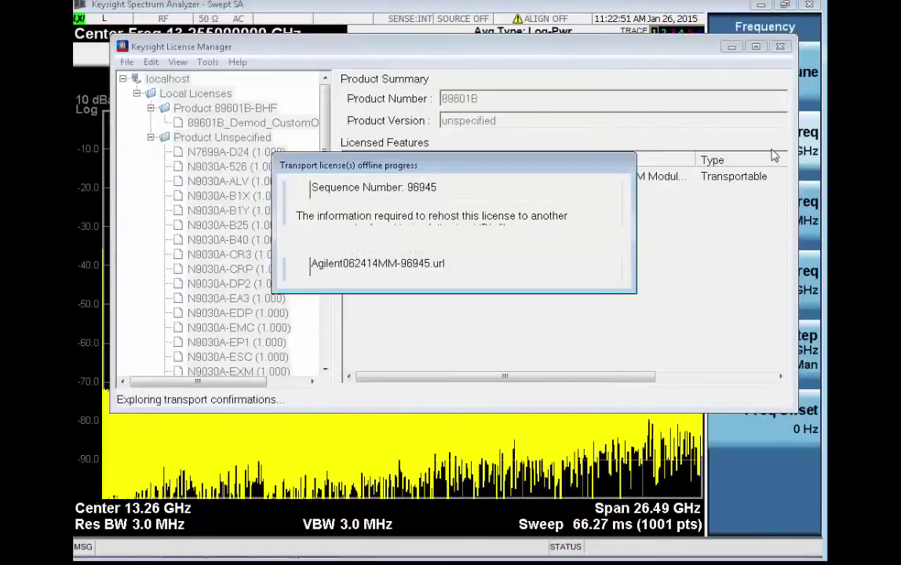
- Close the Keysight License Manager window
click(782, 47)
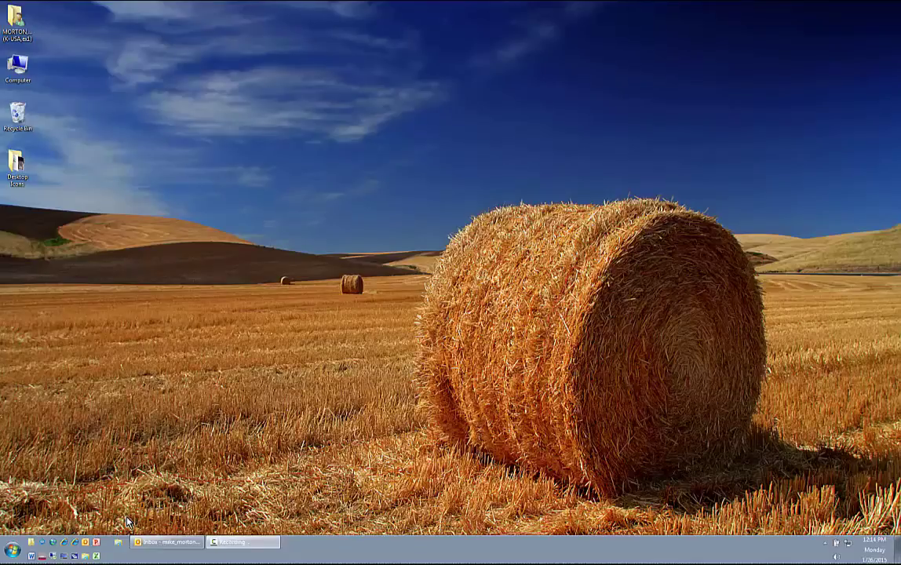
- Open the 89601B-200 Transport Confirmation shortcut from the URL's folder on Removable Disk (E:)
click(87, 556)
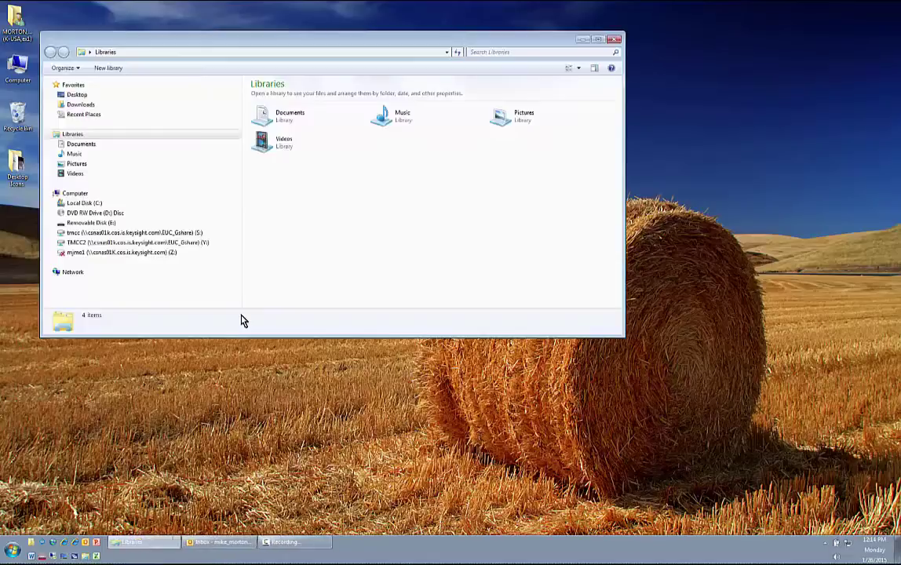
click(88, 223)
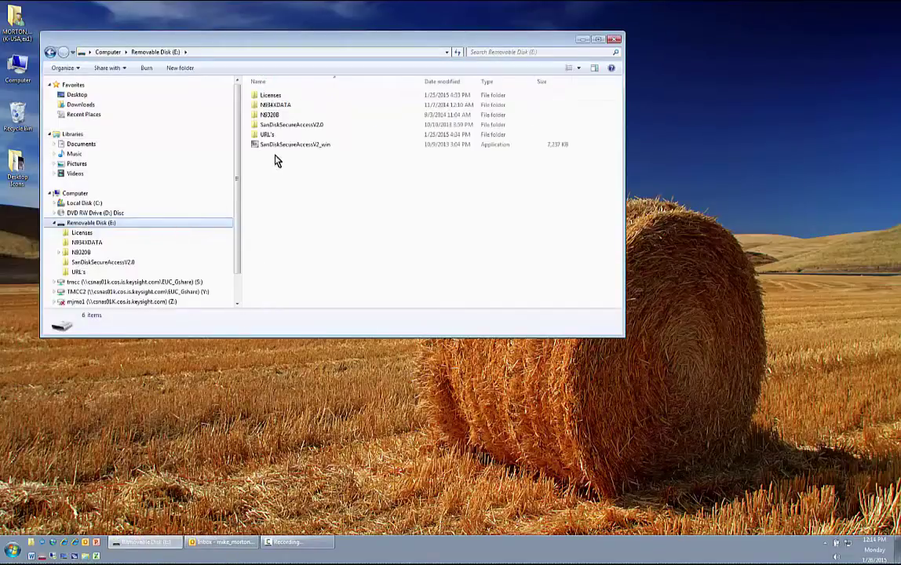
double_click(271, 136)
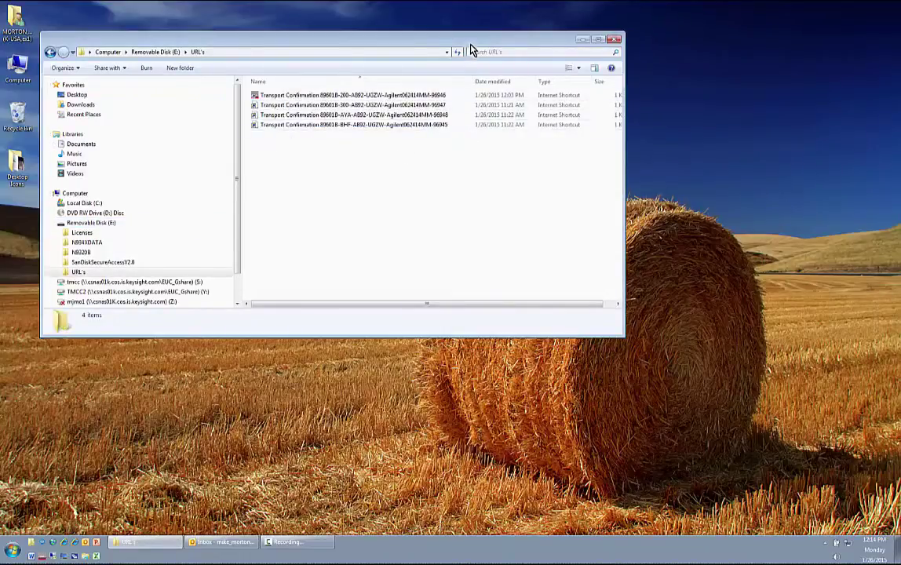
drag(469, 39, 436, 28)
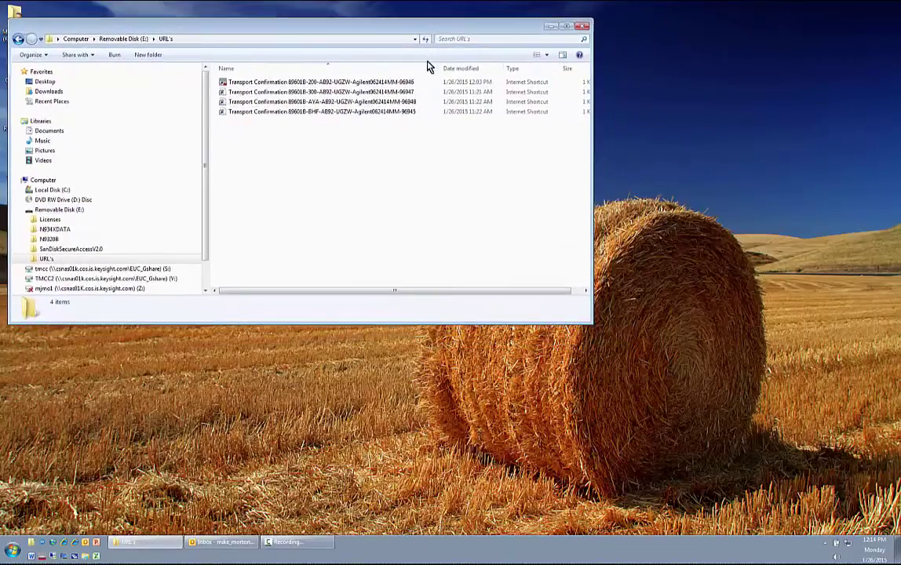
double_click(295, 87)
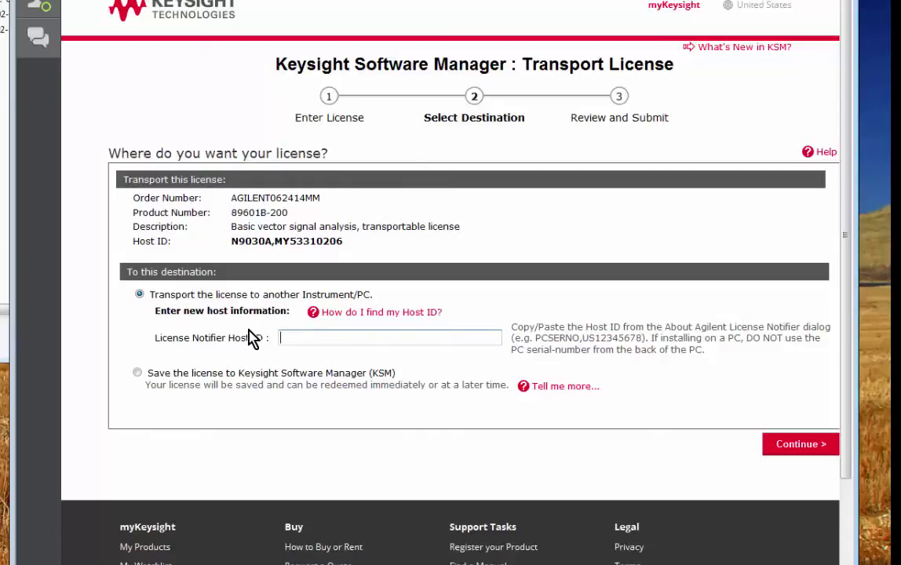
- Look up the N9020A host ID via the Keysight License Service tray icon for the Host ID field
click(301, 336)
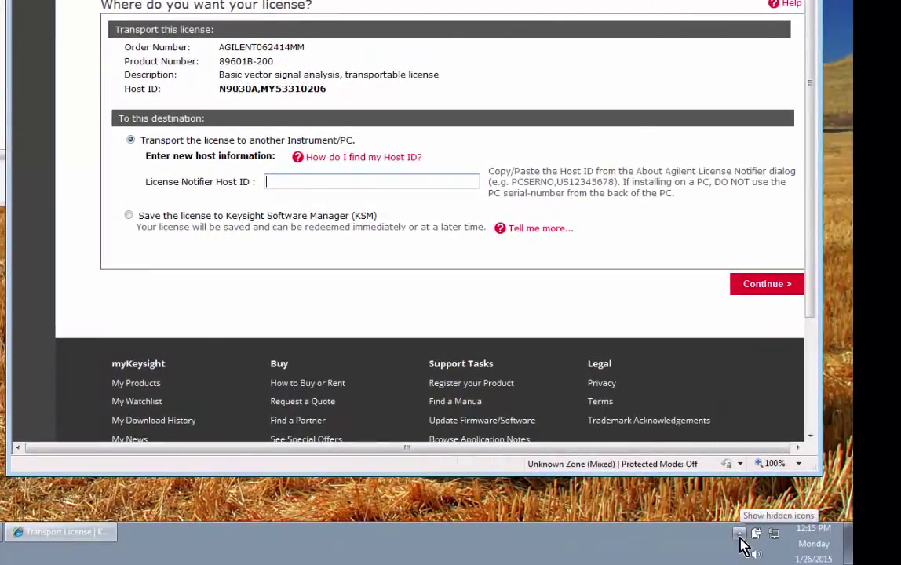
click(740, 536)
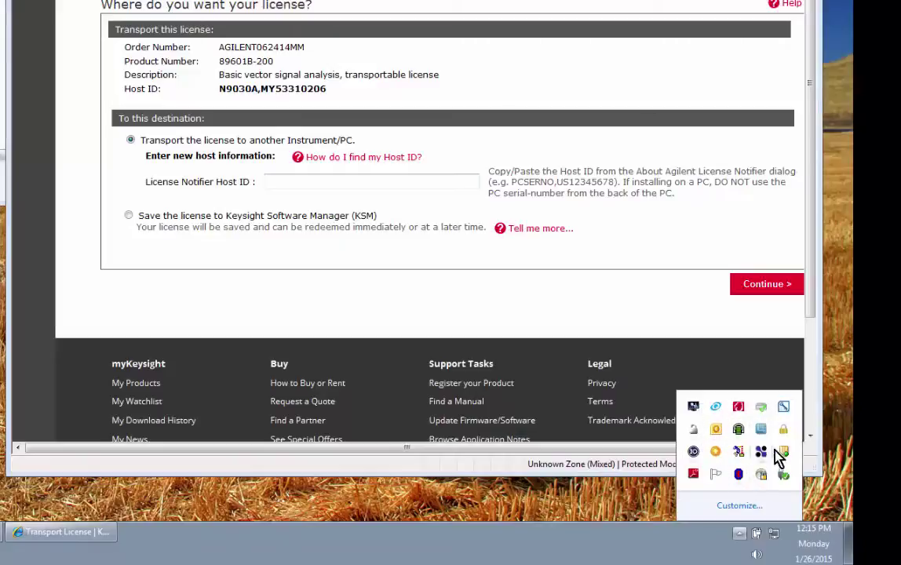
mouse_move(786, 441)
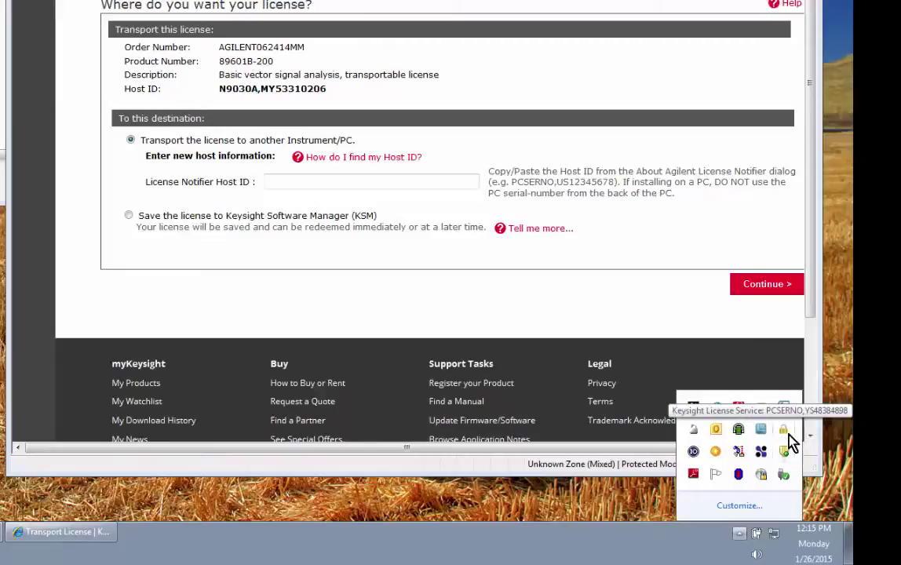
double_click(790, 444)
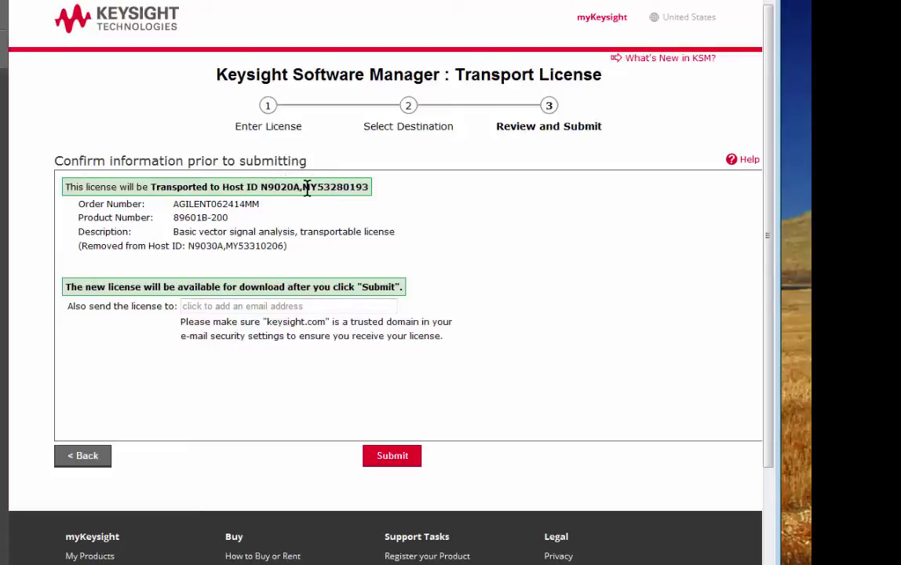
- Add an extra recipient e-mail address and submit the 89601B-200 license transport
click(212, 305)
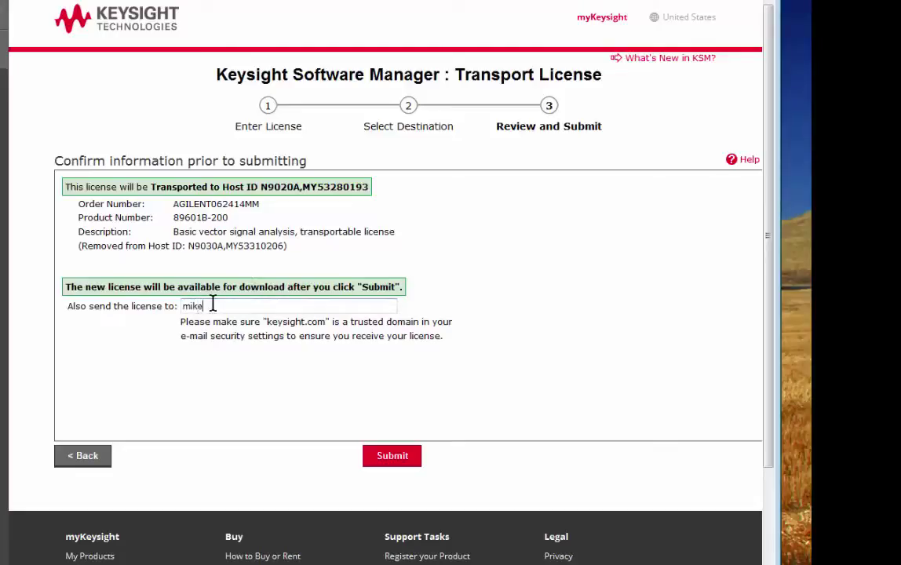
click(391, 459)
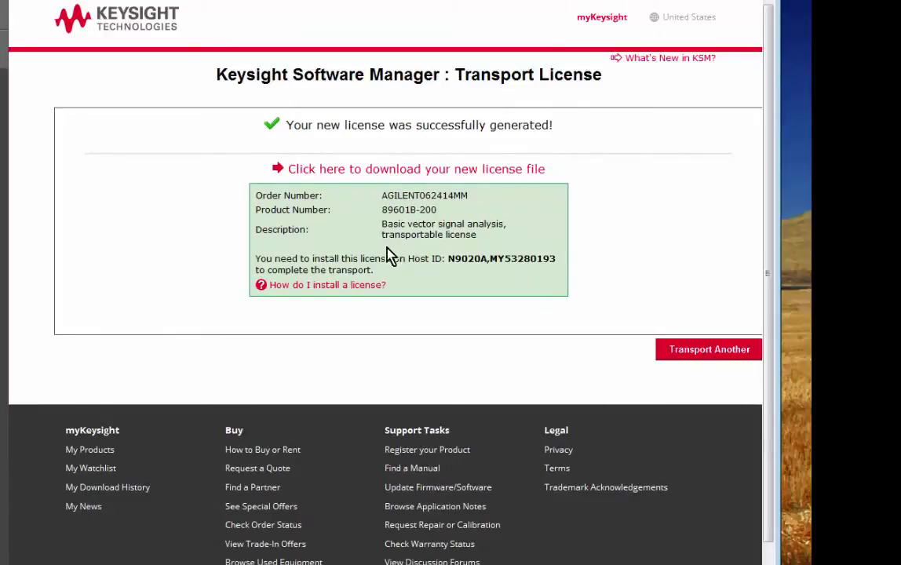
- Save the new 89601B-200 license file to Licenses on drive E:, then open and arrange that folder
click(357, 172)
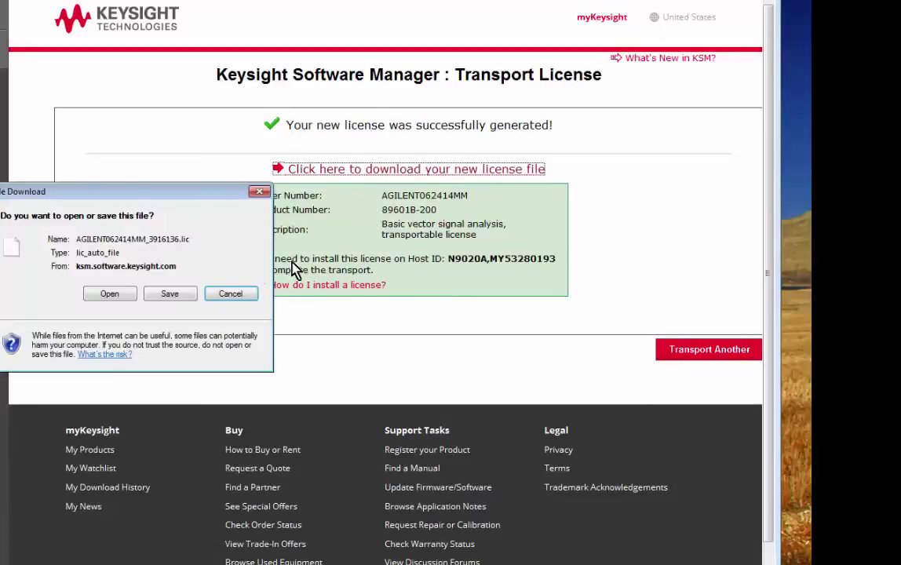
click(177, 293)
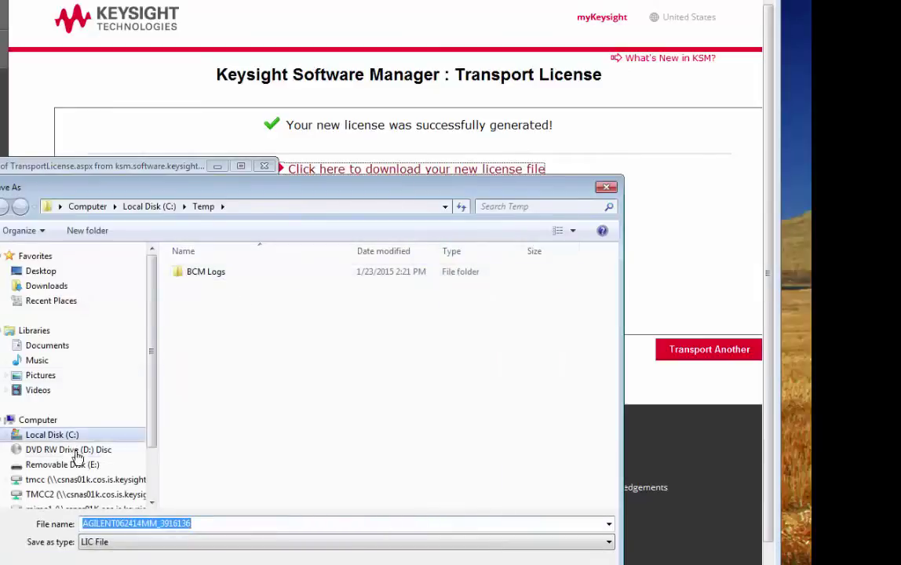
click(68, 465)
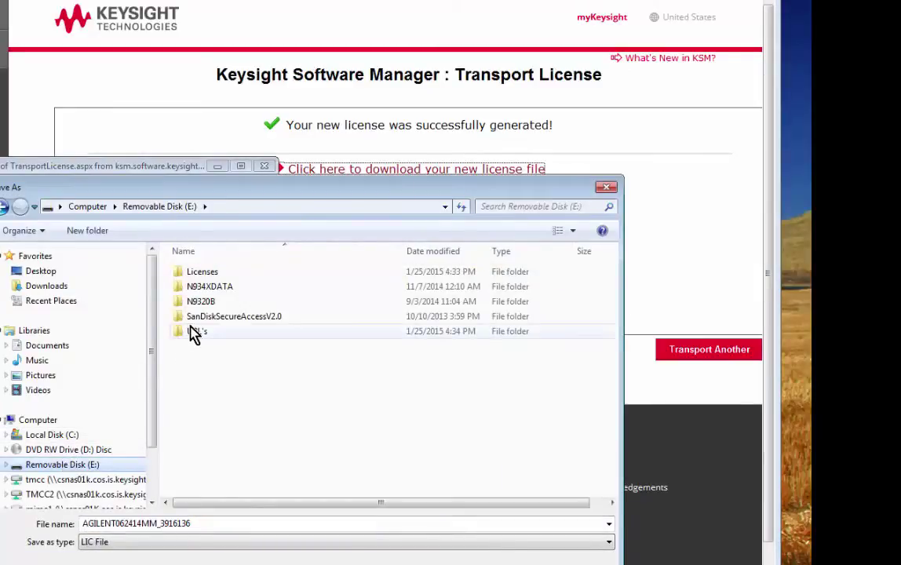
double_click(213, 272)
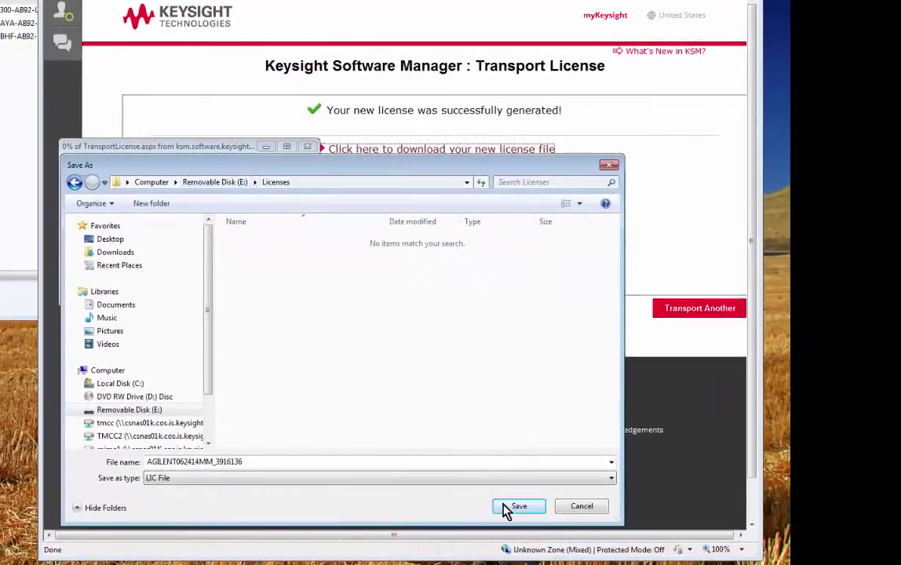
click(510, 509)
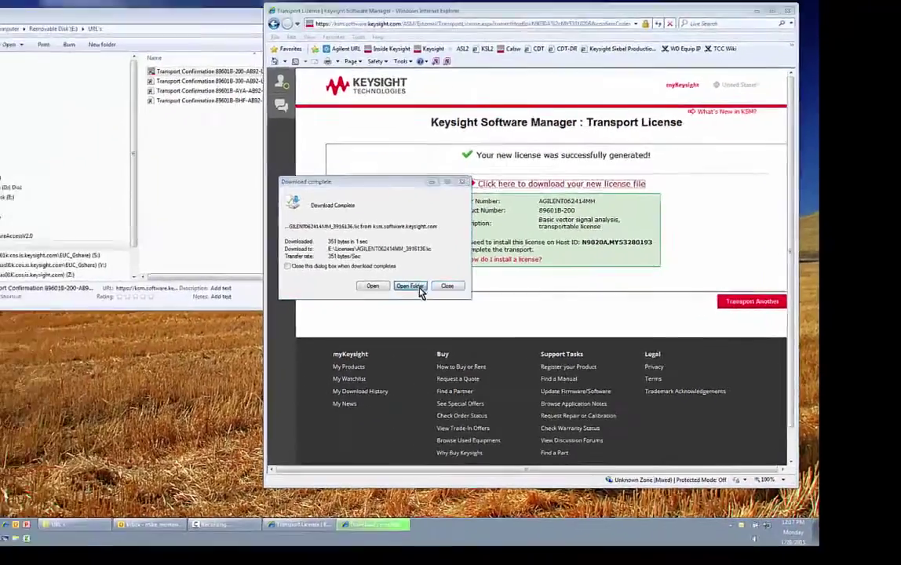
click(250, 288)
drag(399, 47, 384, 207)
drag(540, 473, 384, 473)
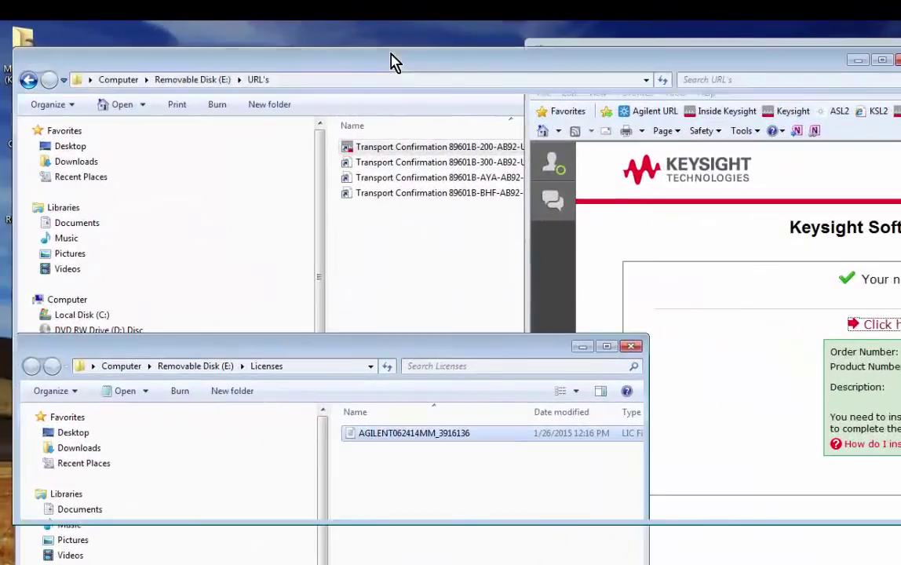
- Transport the 89601B-300 license to host N9020A, adding an extra recipient e-mail address
click(395, 63)
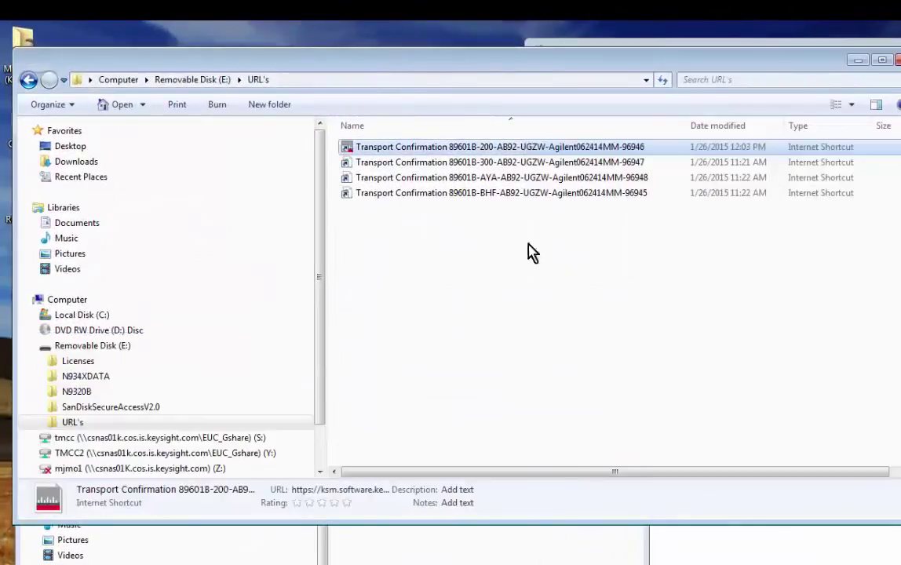
double_click(427, 165)
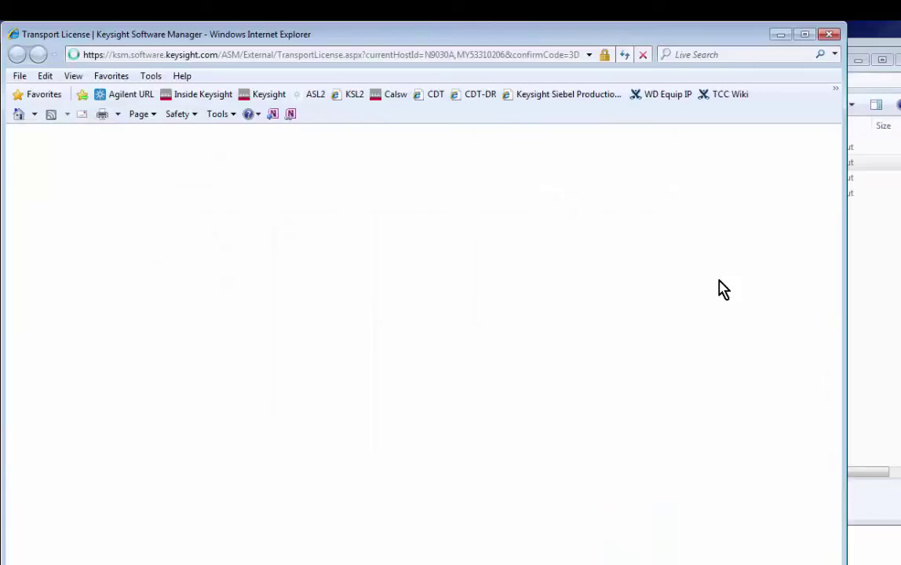
drag(569, 35, 864, 35)
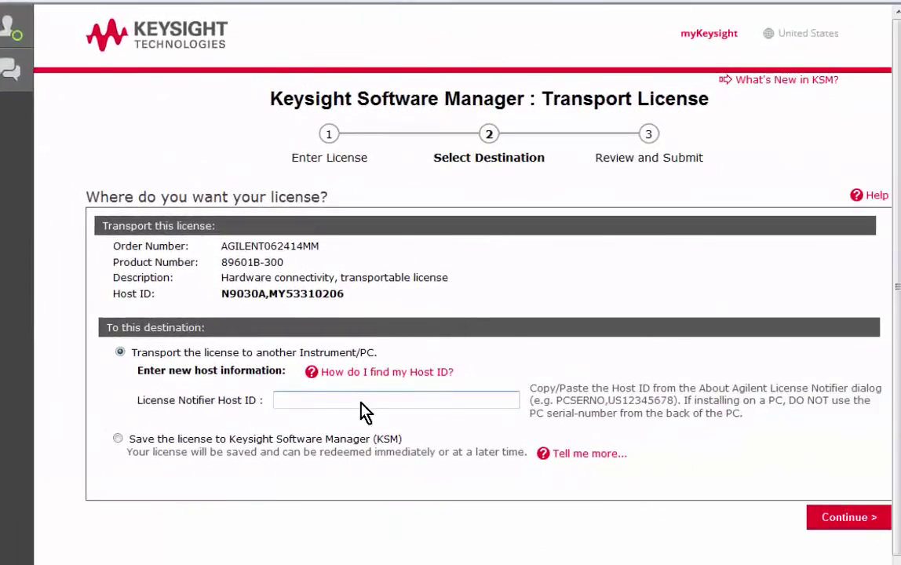
text(N9020A)
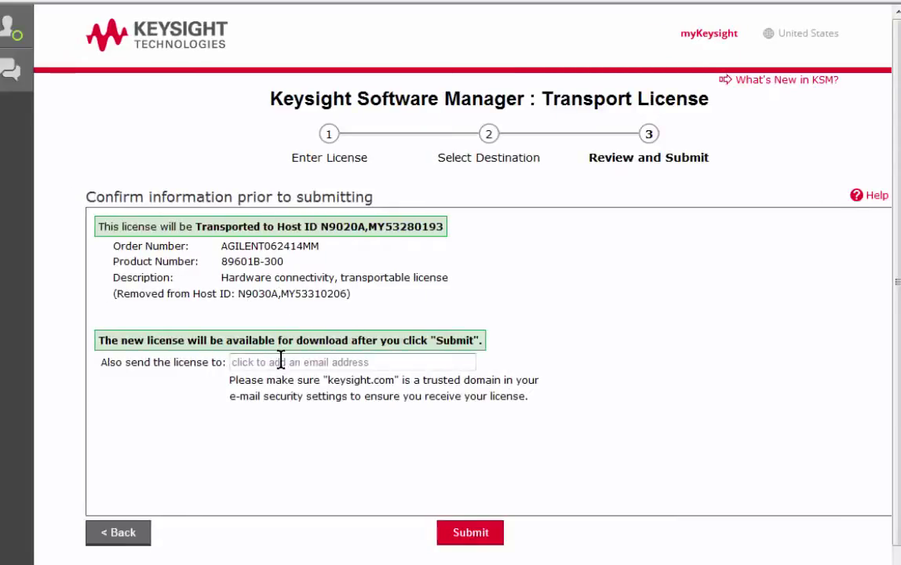
click(276, 361)
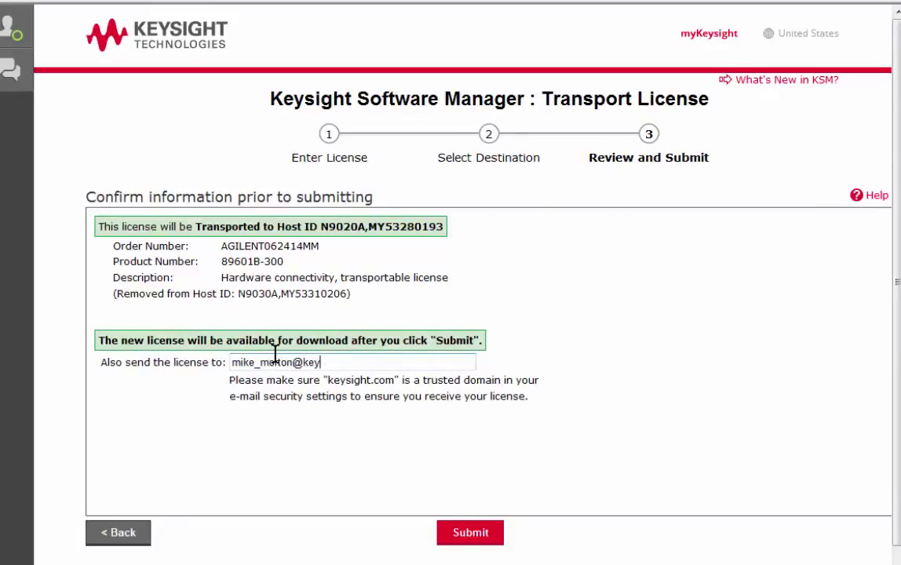
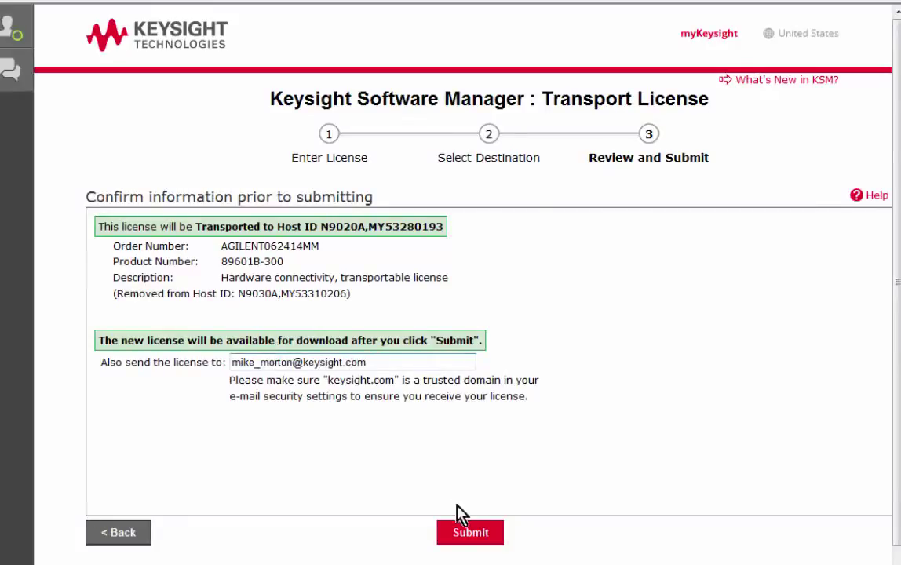
click(469, 537)
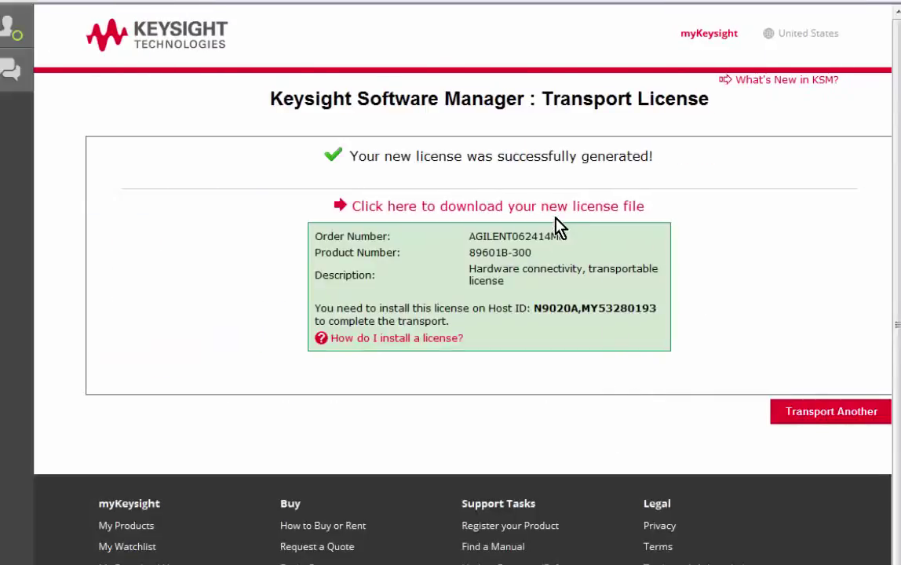
- Download the 89601B-300 license file, save it to E:\Licenses, and close the page
right_click(560, 207)
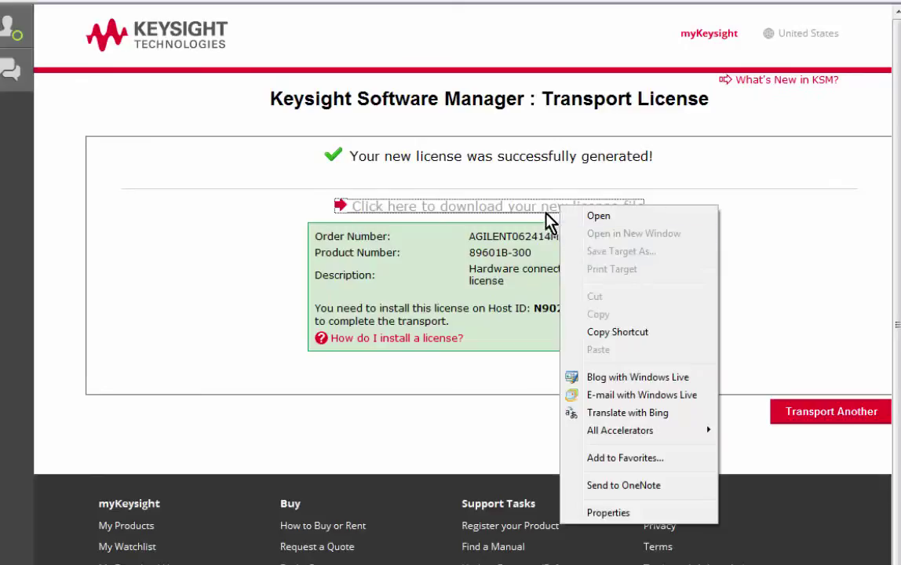
click(534, 208)
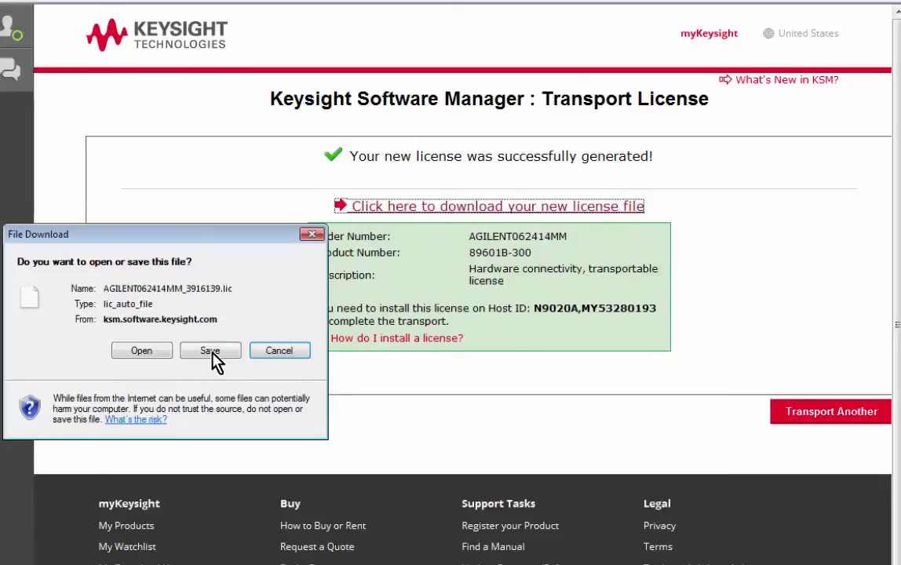
click(210, 353)
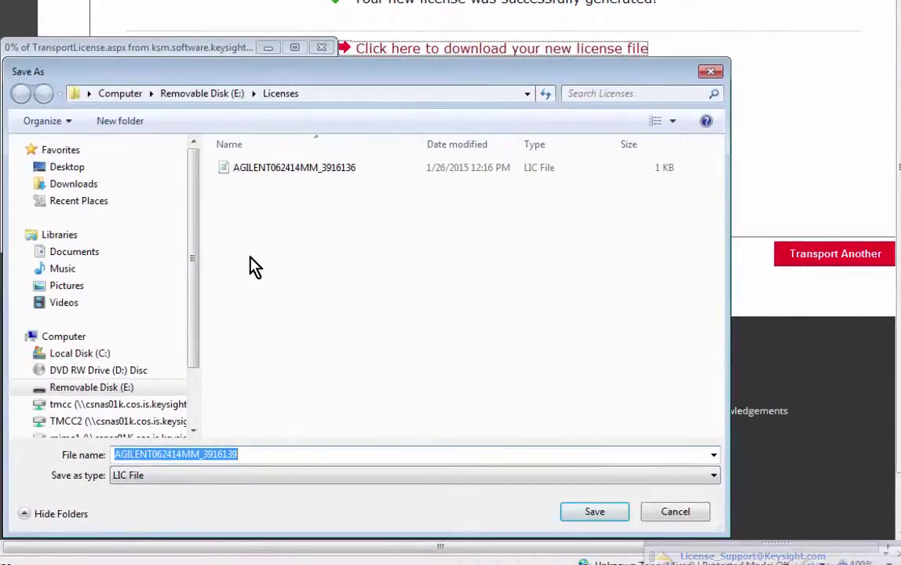
click(593, 515)
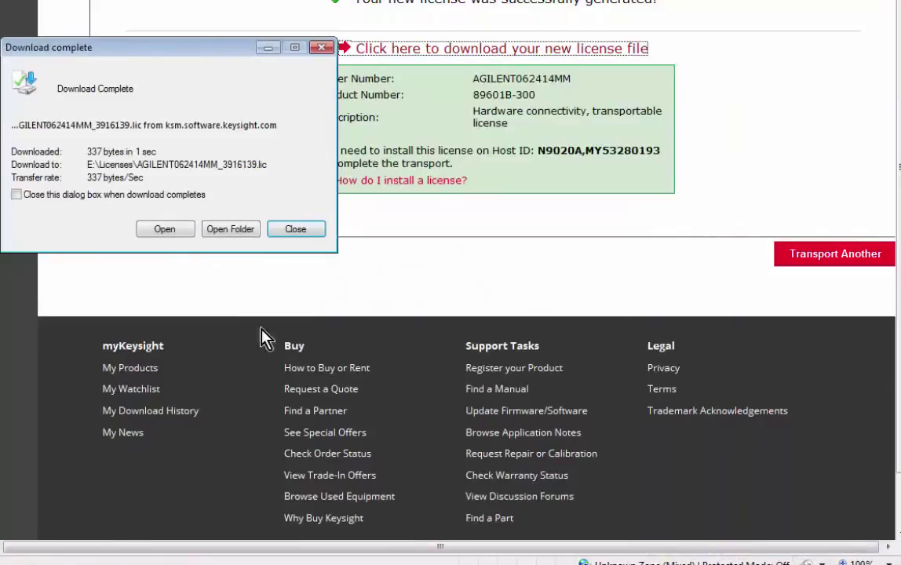
click(295, 230)
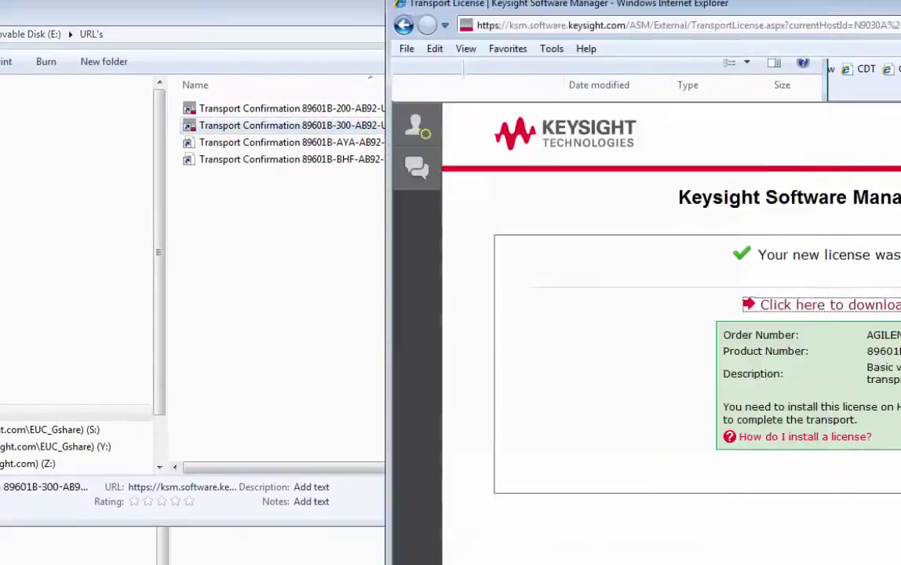
key(alt+F4)
- Transport the 89601B-AYA license to host N9020A,MY53280193, adding a recipient e-mail address
double_click(296, 143)
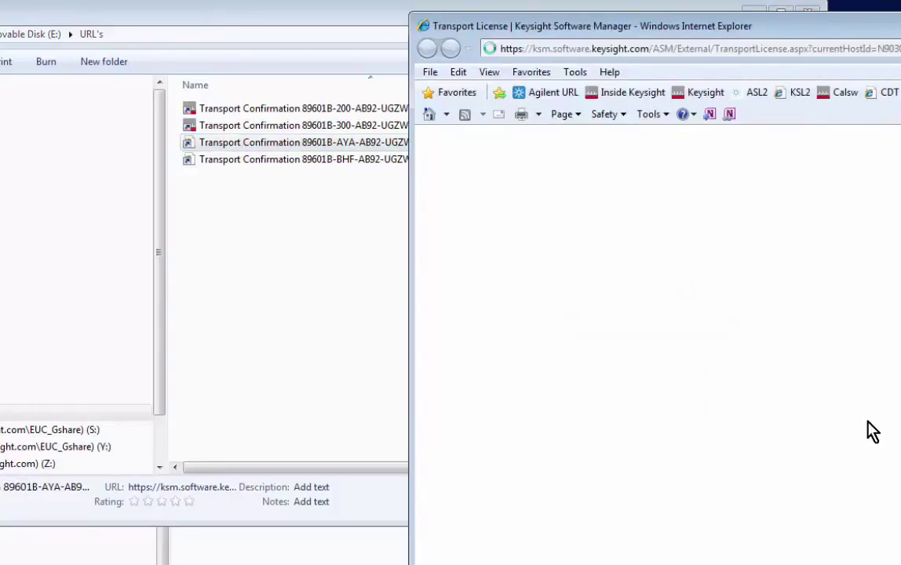
click(312, 394)
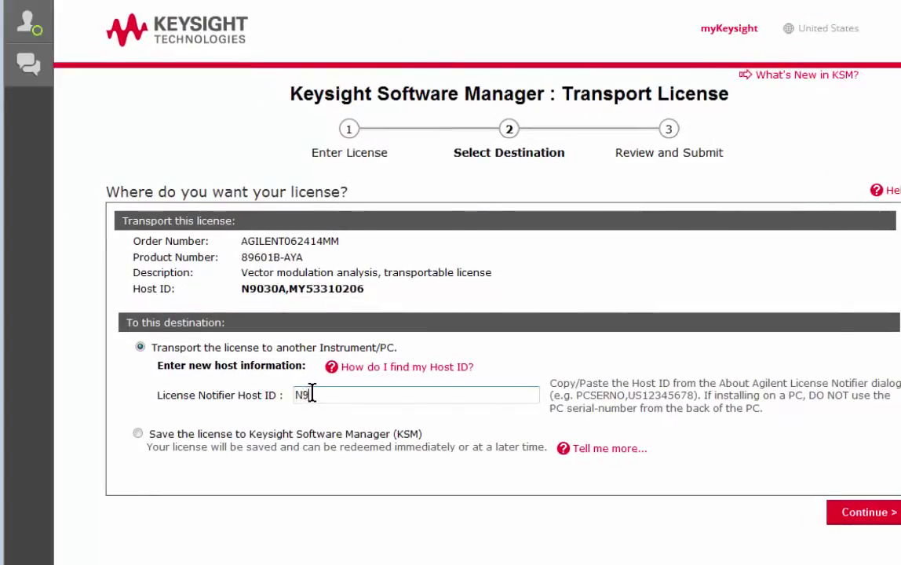
text(020A,MY532)
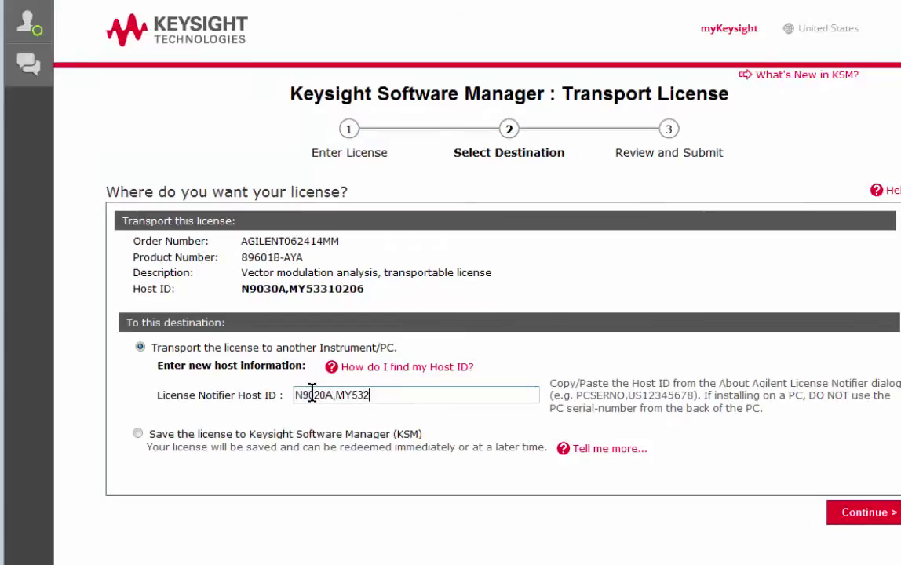
text(80193)
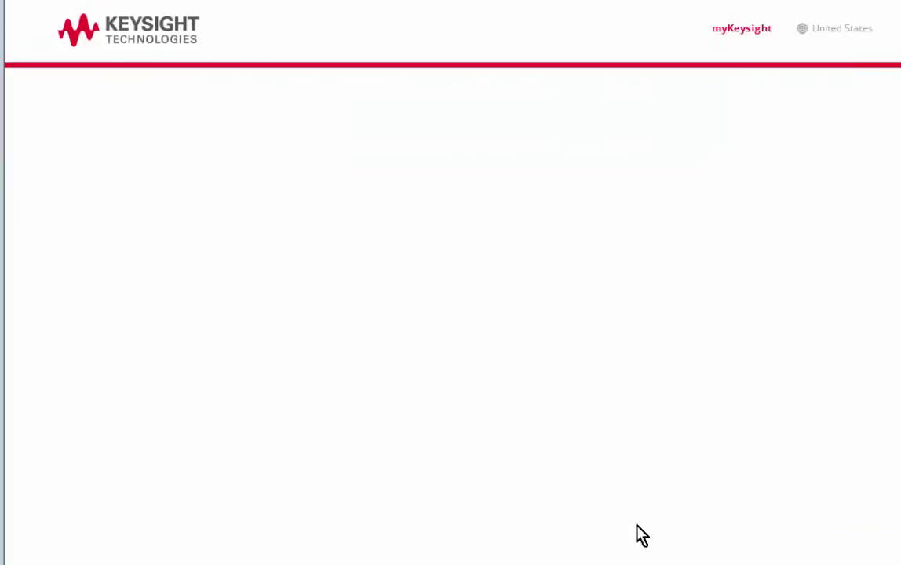
click(344, 357)
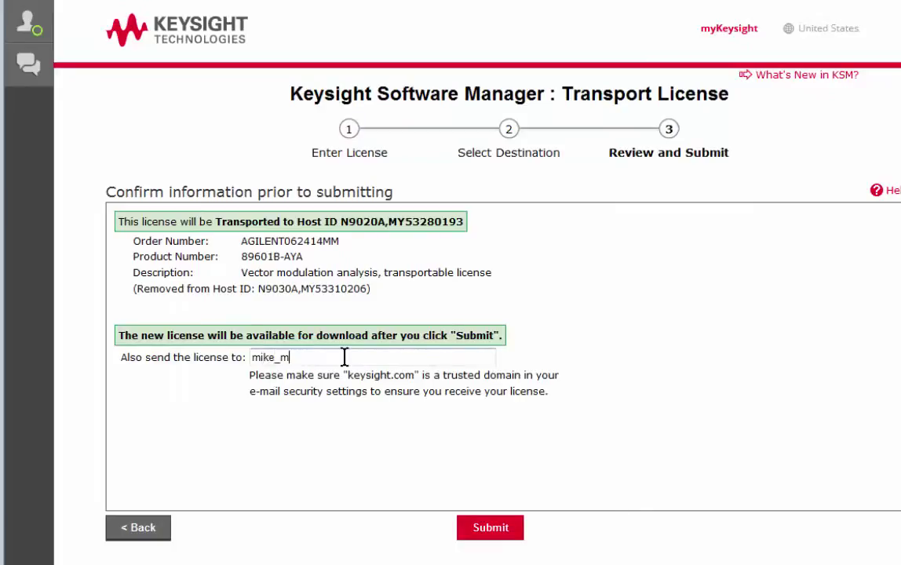
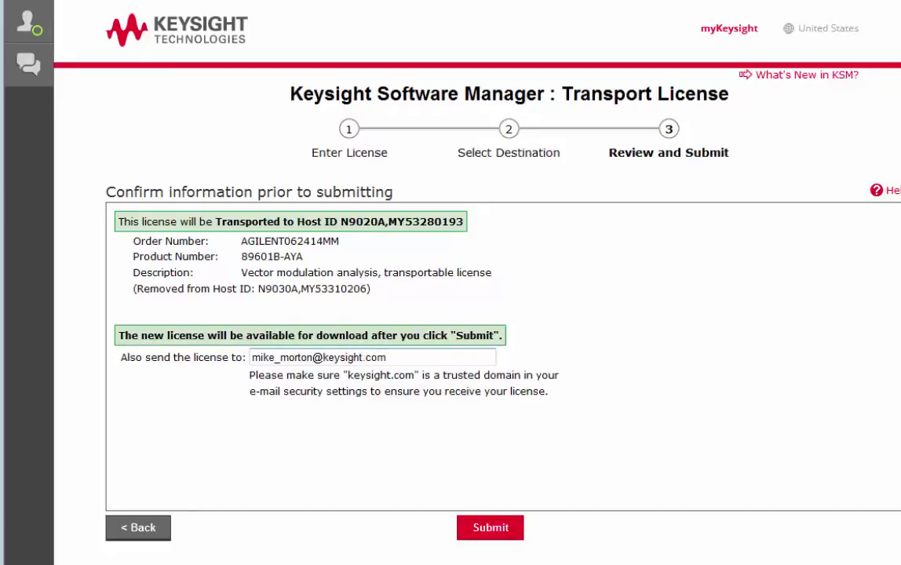
click(476, 528)
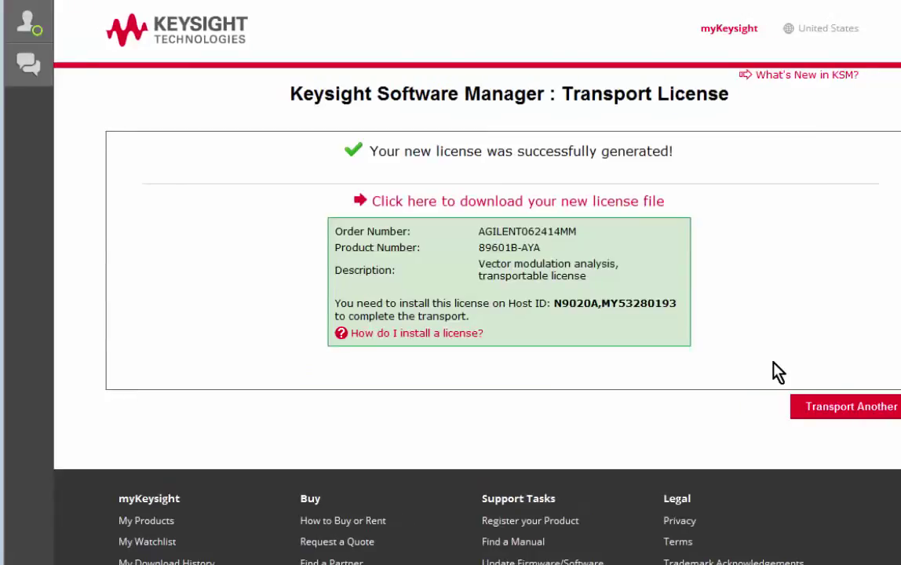
- Download the new 89601B-AYA license file and save it into E:\Licenses
click(550, 202)
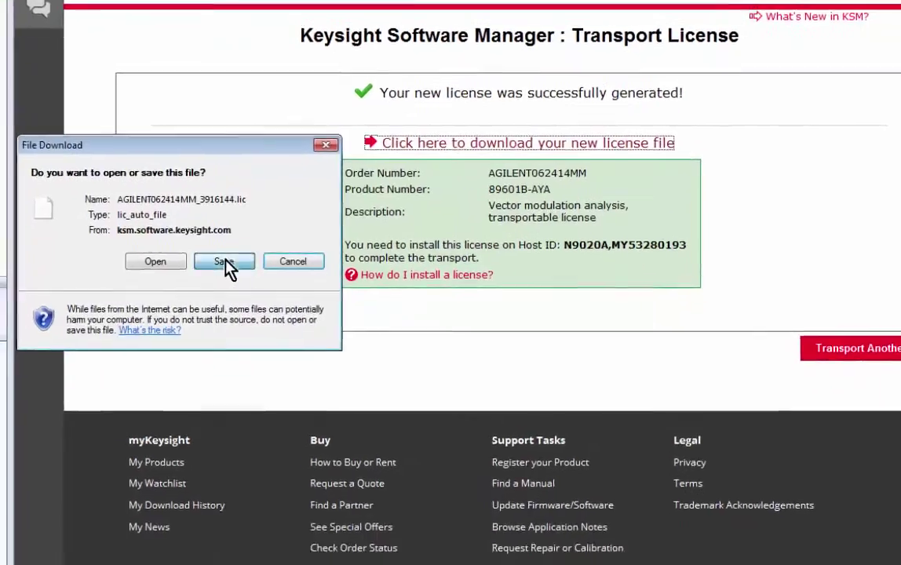
click(213, 320)
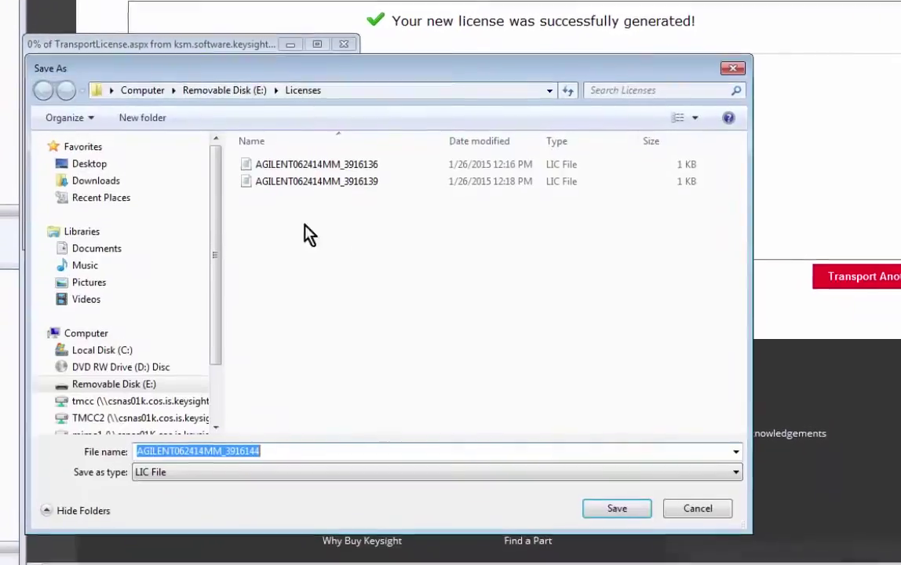
click(618, 504)
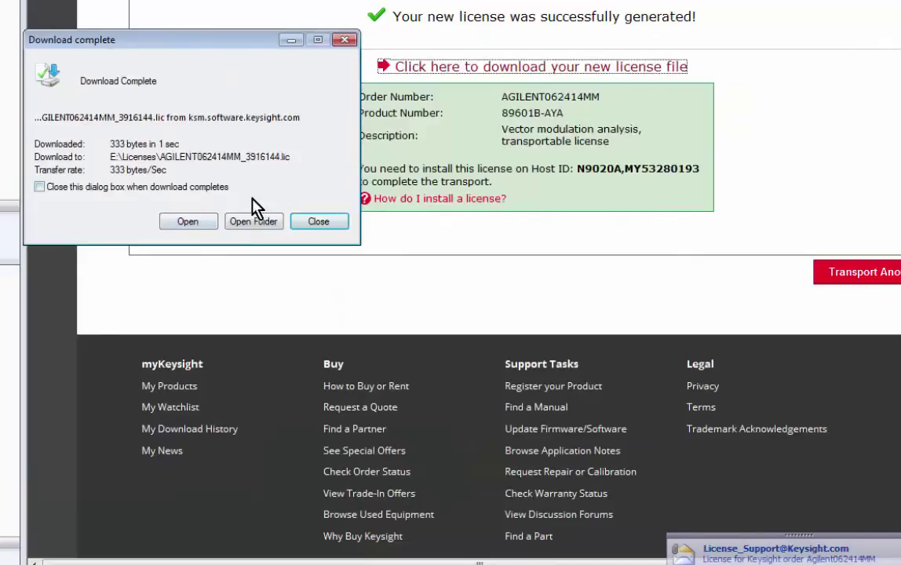
click(338, 229)
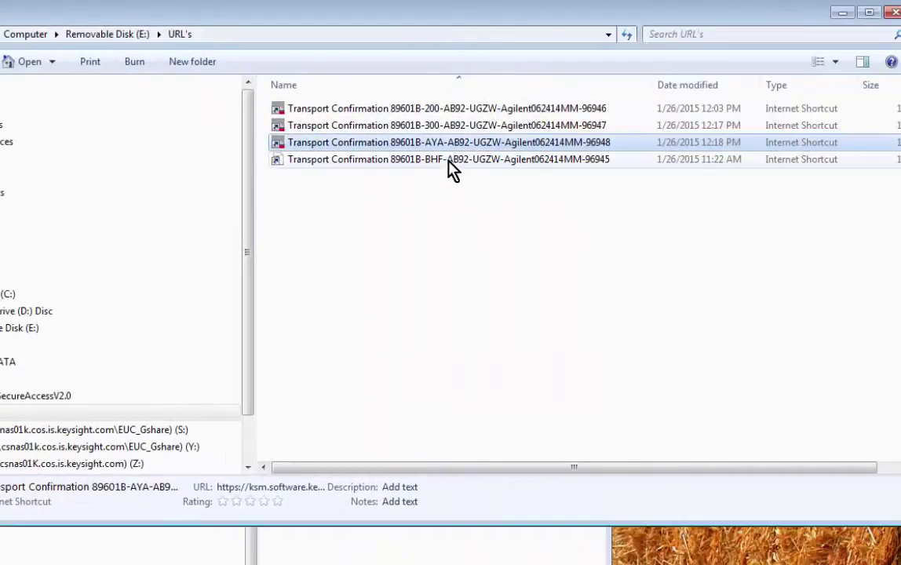
double_click(363, 108)
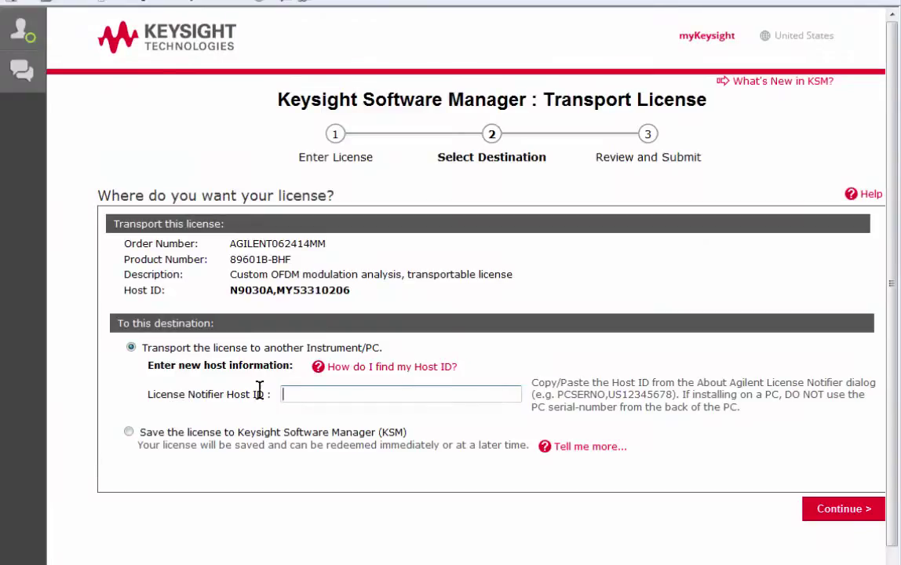
- Choose to save the 89601B-BHF license to the KSM profile and submit it
click(129, 432)
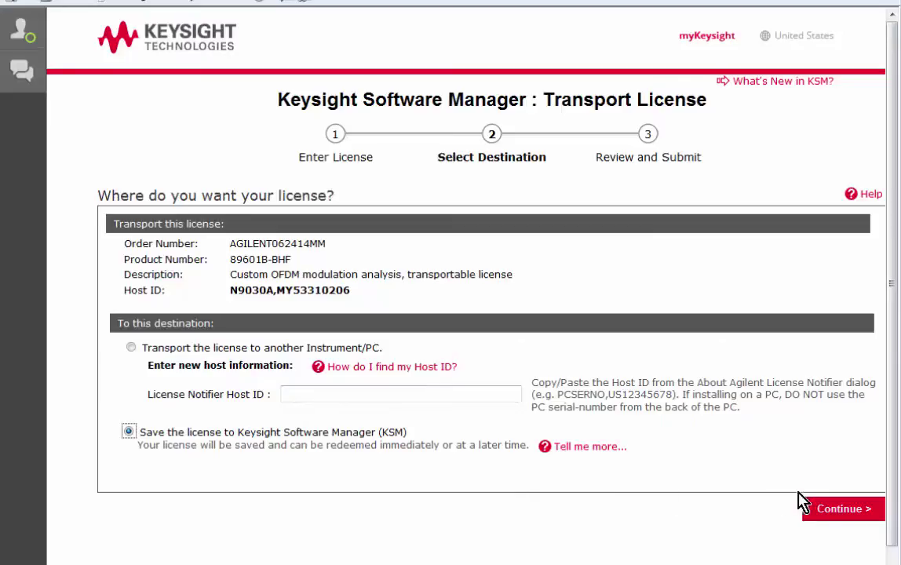
click(839, 512)
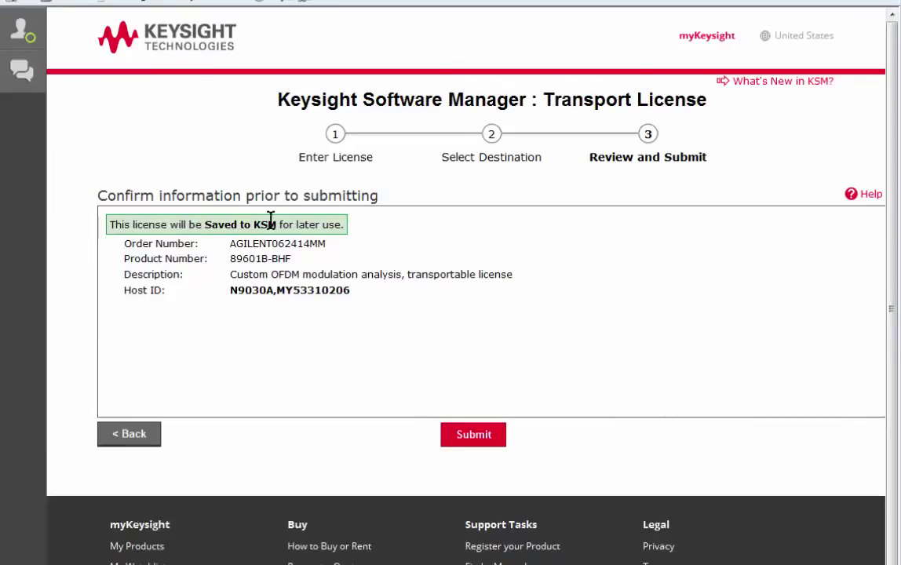
click(446, 430)
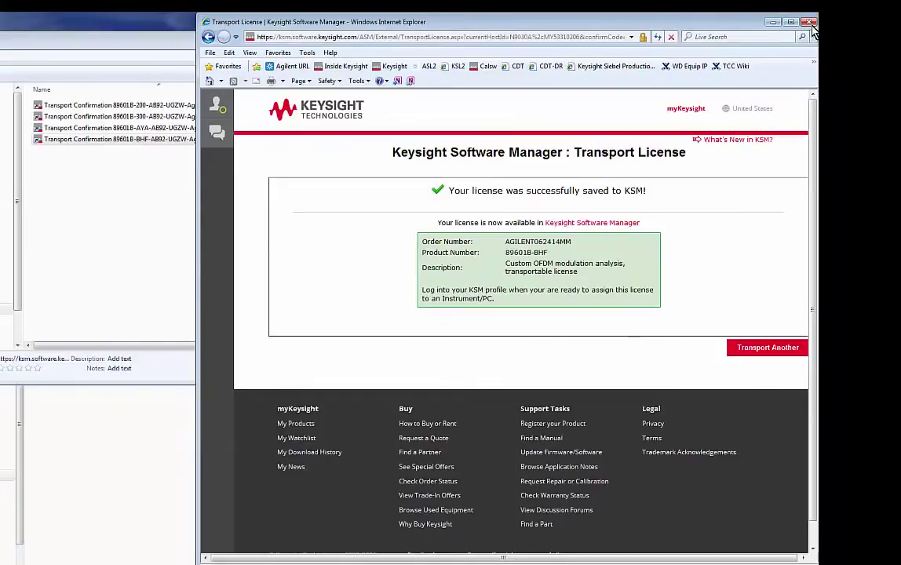
- Close the license windows, read a License_Support e-mail's install steps, then return to the Outlook inbox
click(810, 23)
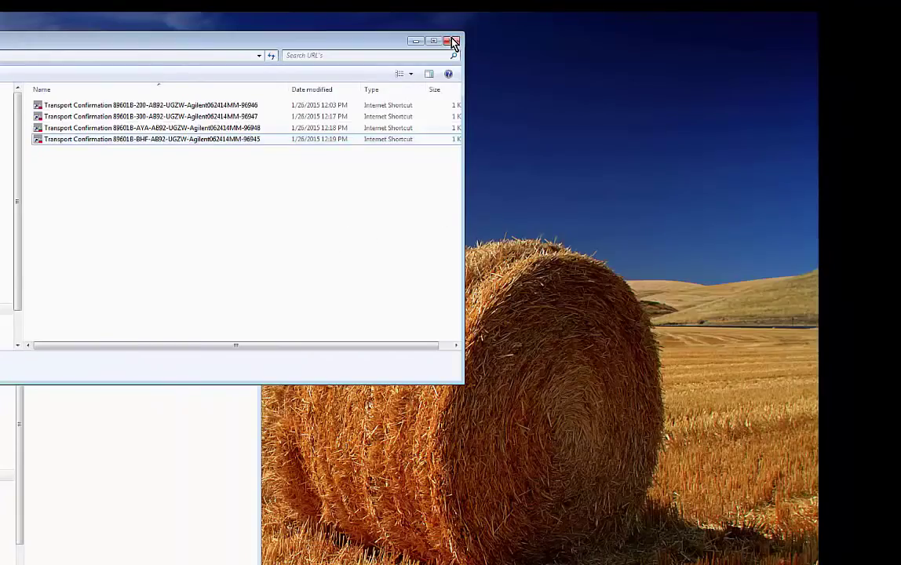
click(453, 39)
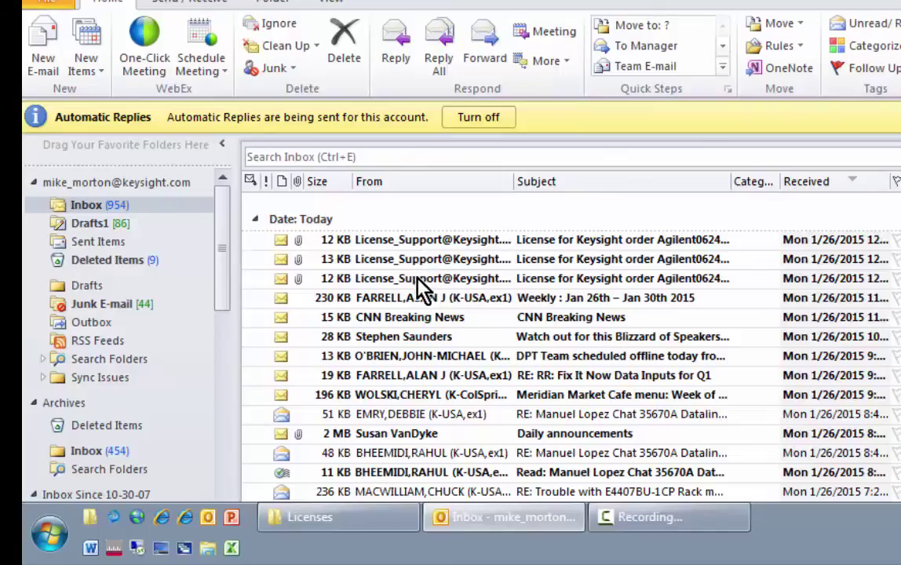
double_click(424, 281)
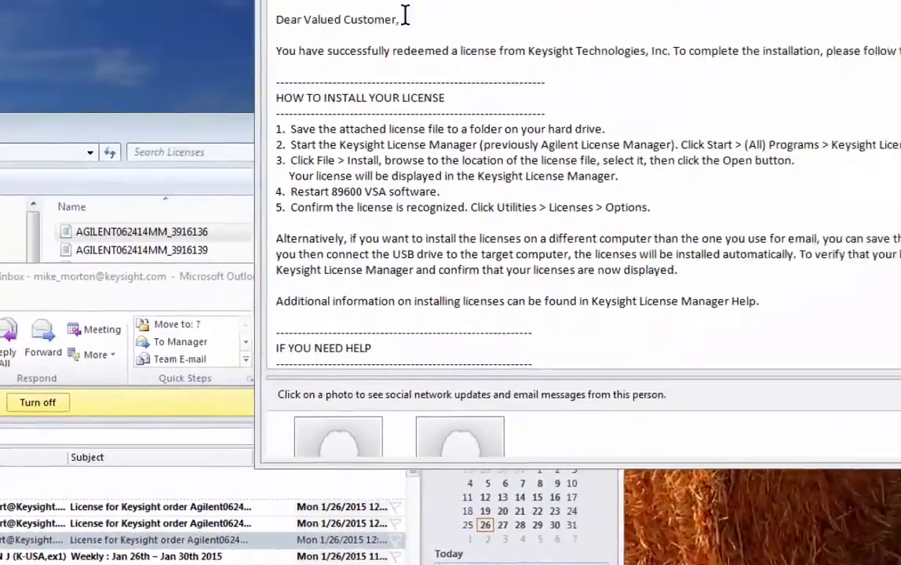
key(alt+Tab)
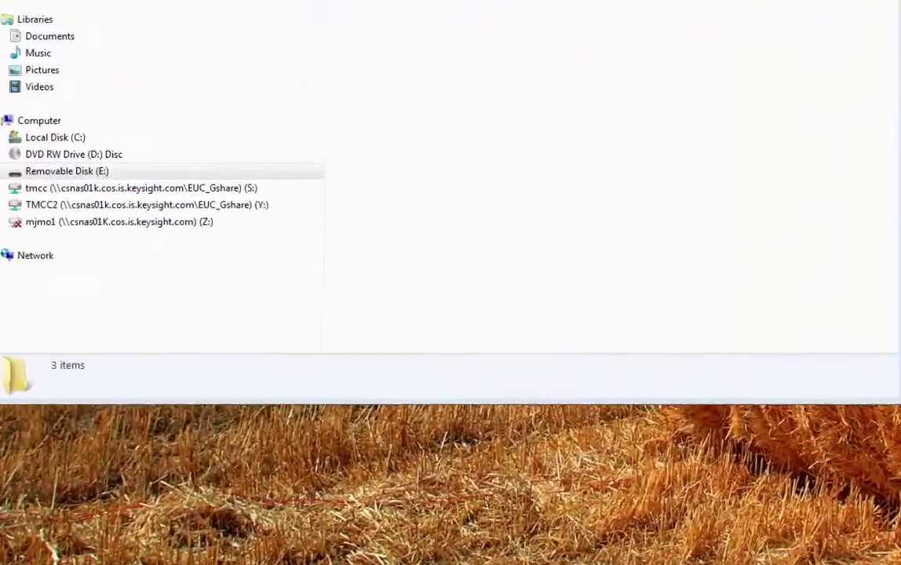
click(204, 538)
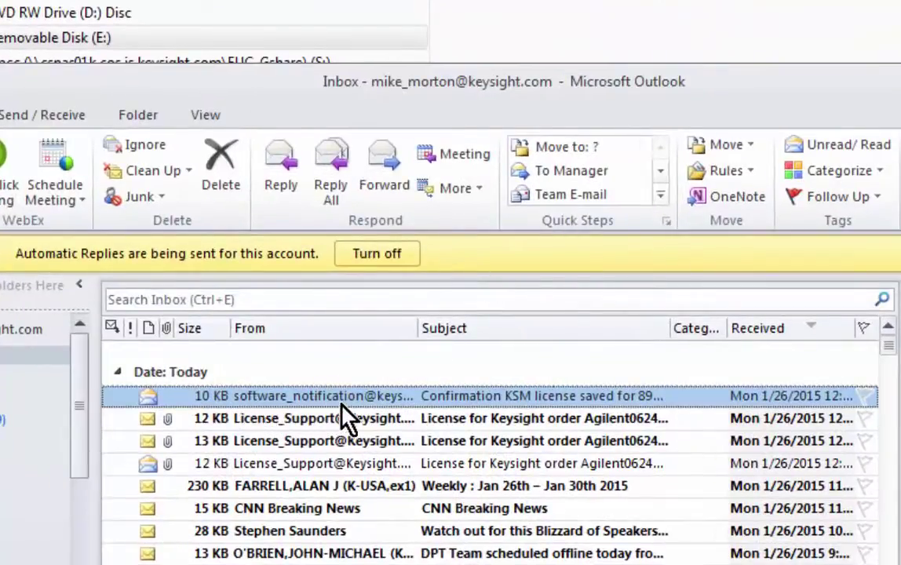
double_click(473, 402)
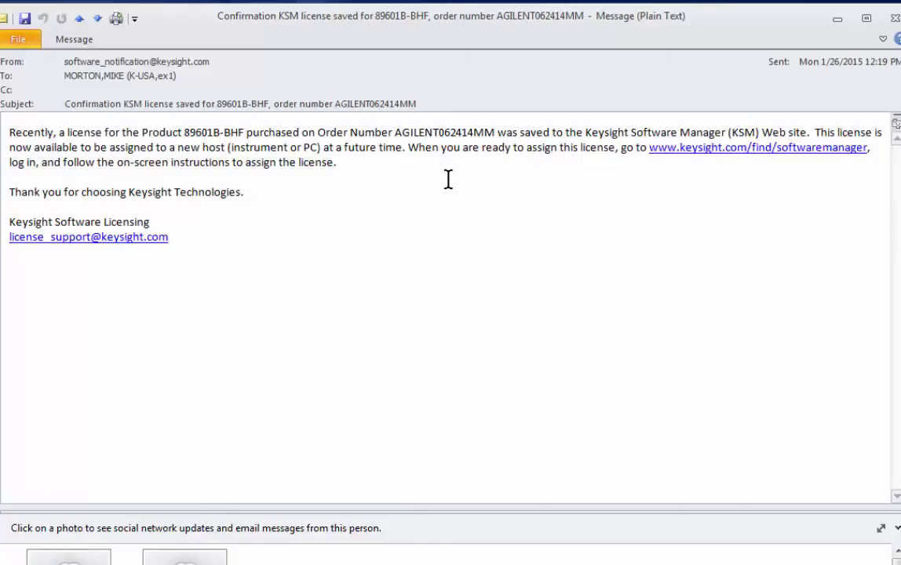
click(766, 149)
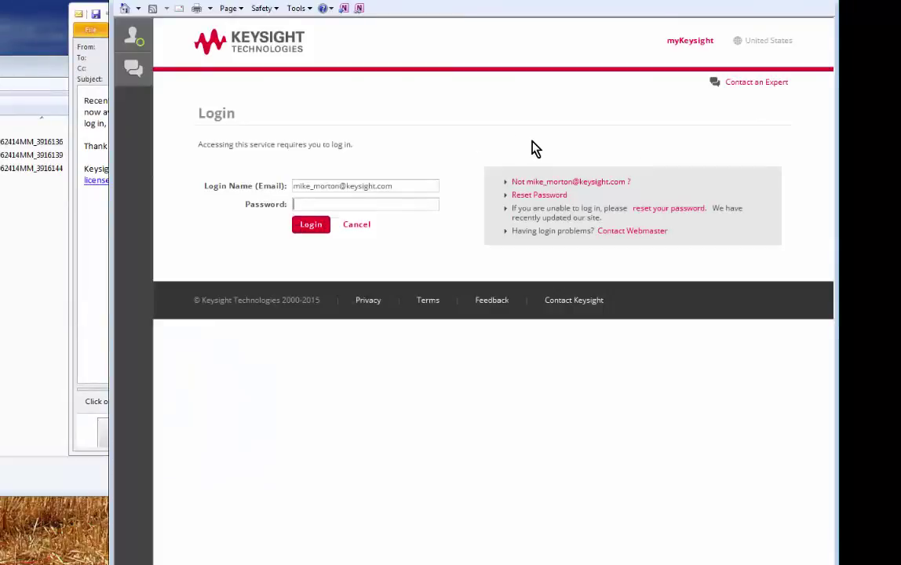
- Log in with the account password, decline the security warning, and view the License Summary
click(342, 204)
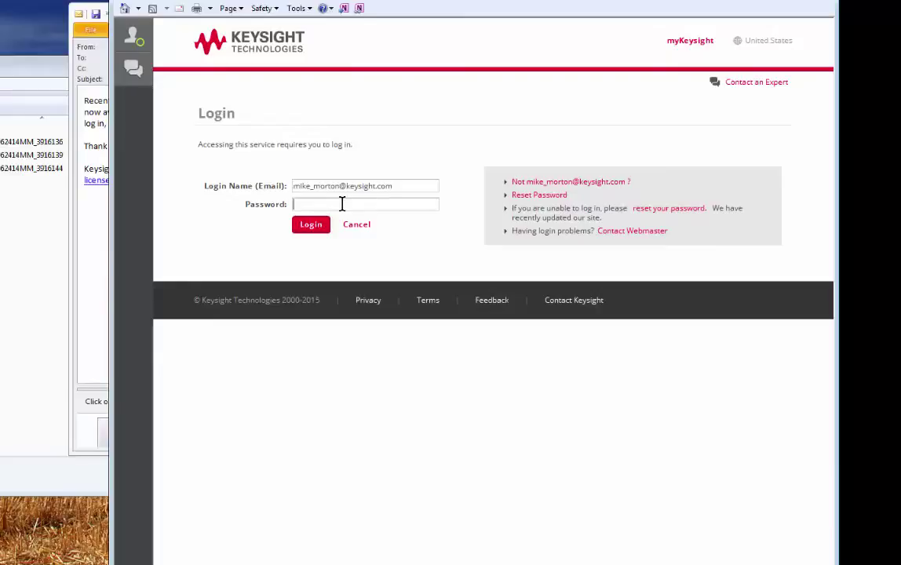
text(*********)
click(314, 229)
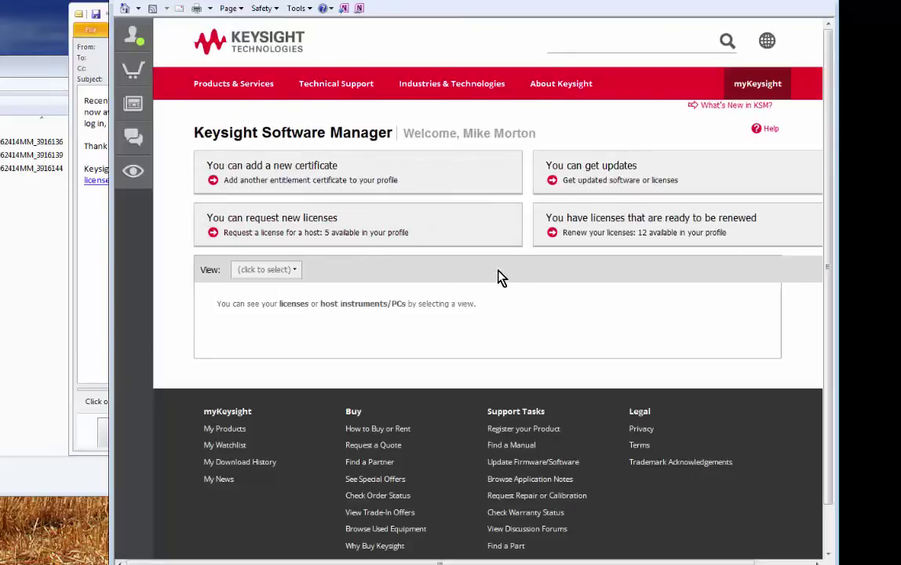
click(346, 322)
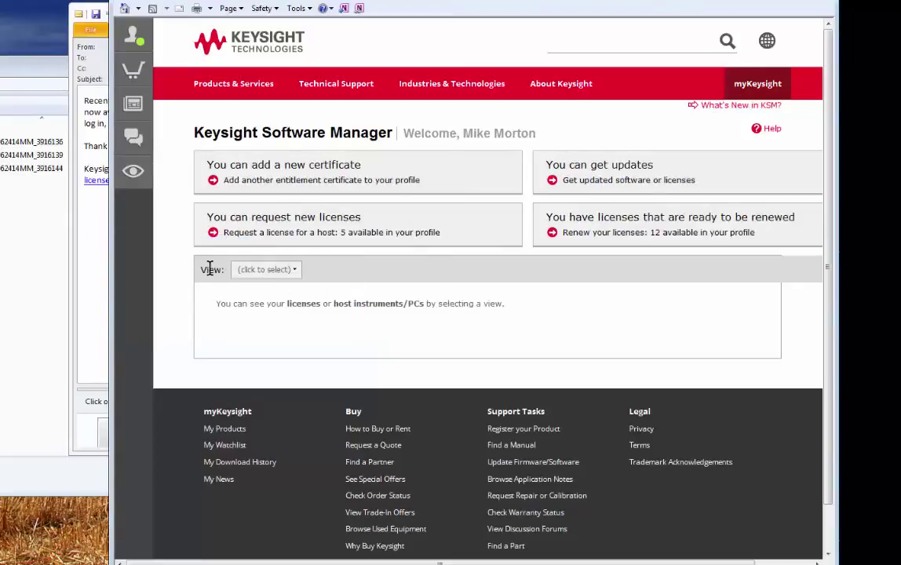
click(292, 271)
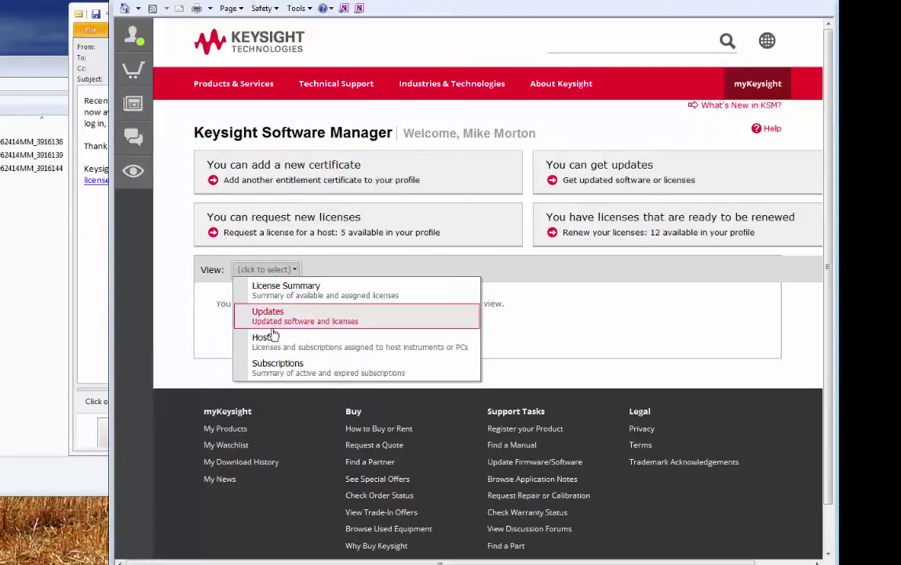
click(294, 292)
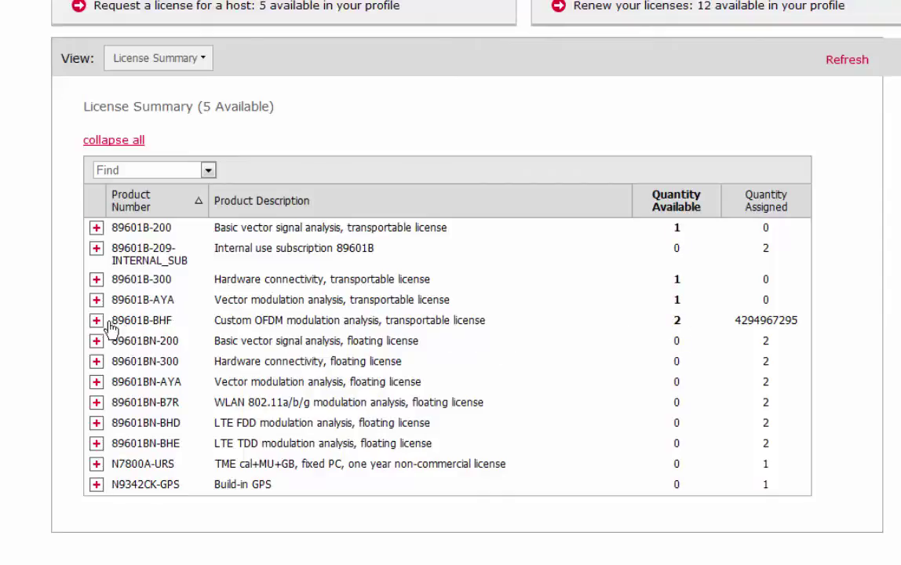
- Expand 89601B-BHF in the License Summary and choose to assign it to more hosts
click(394, 336)
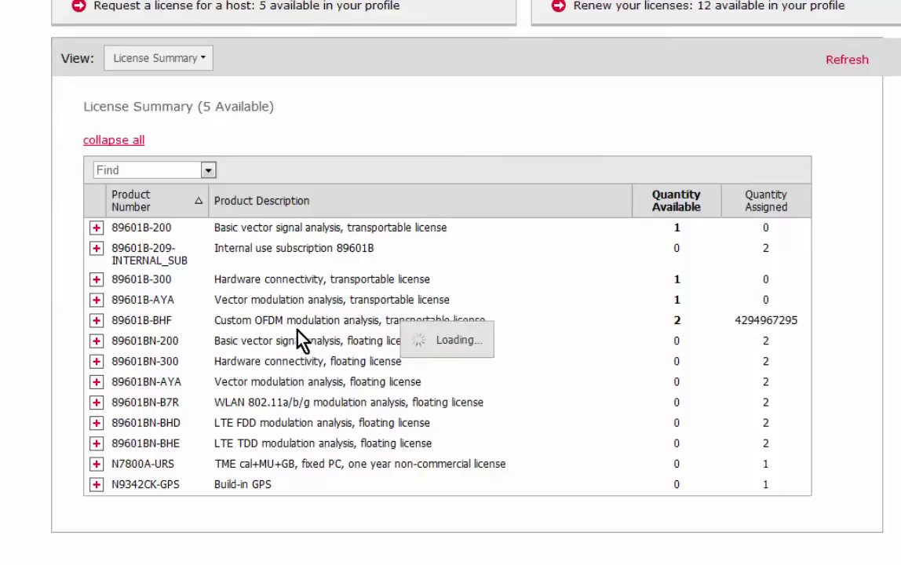
click(96, 320)
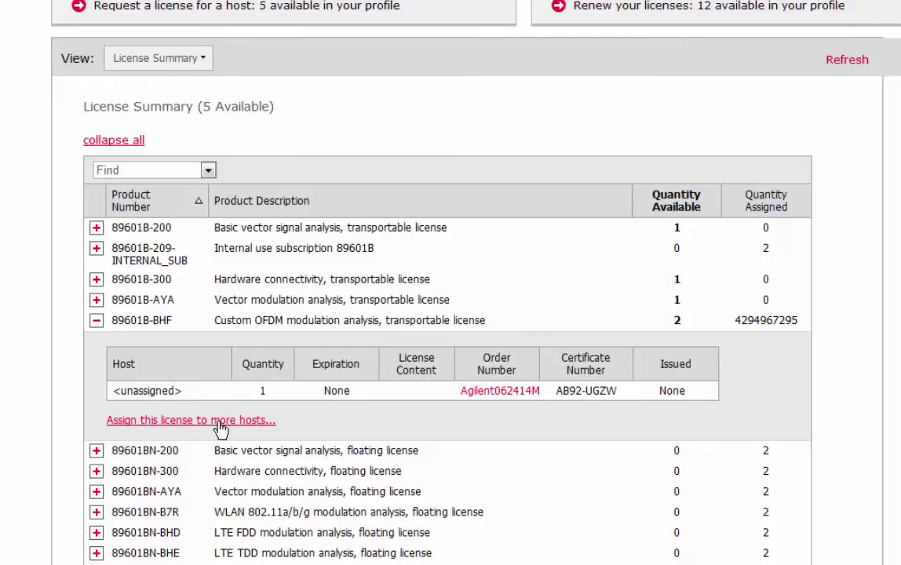
click(220, 423)
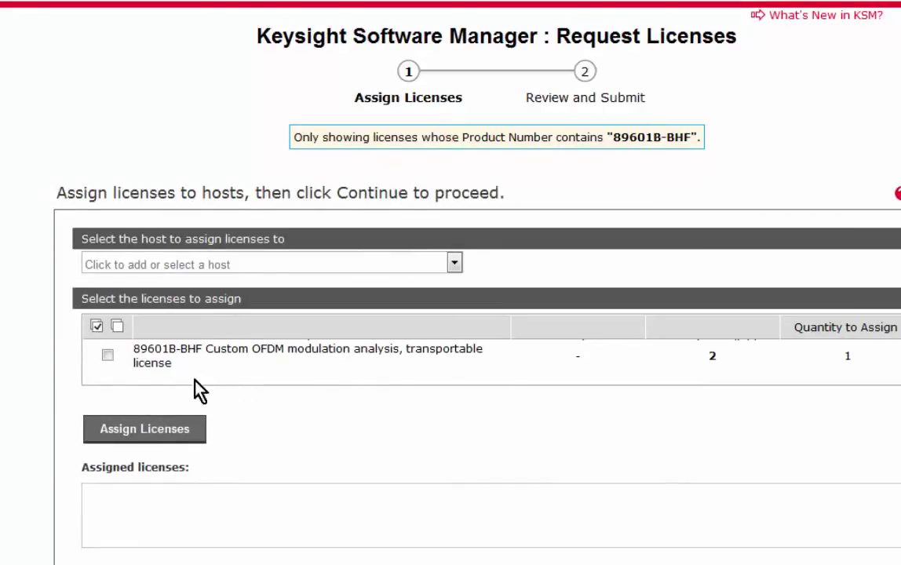
- Select the 89601B-BHF license and assign it to a new host with ID N9020A,MY53280193
click(107, 355)
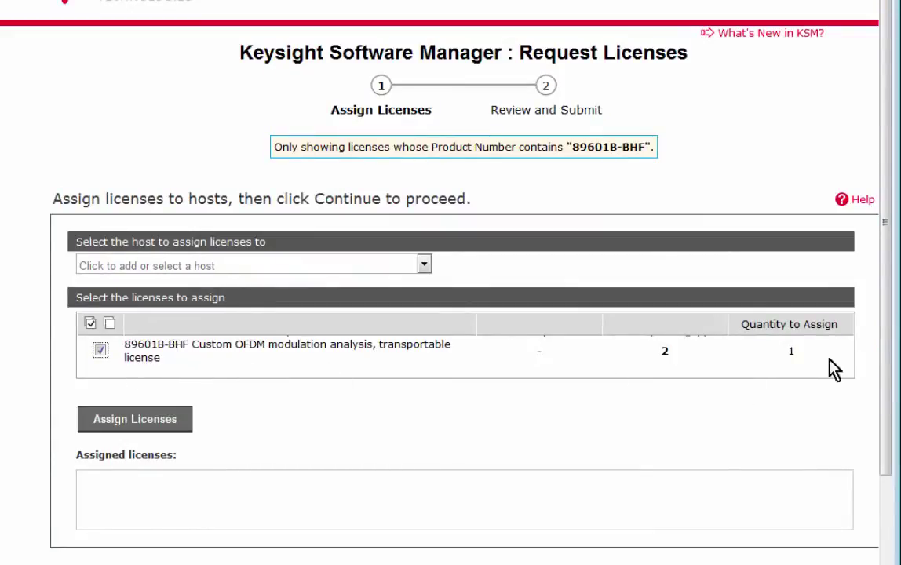
click(424, 266)
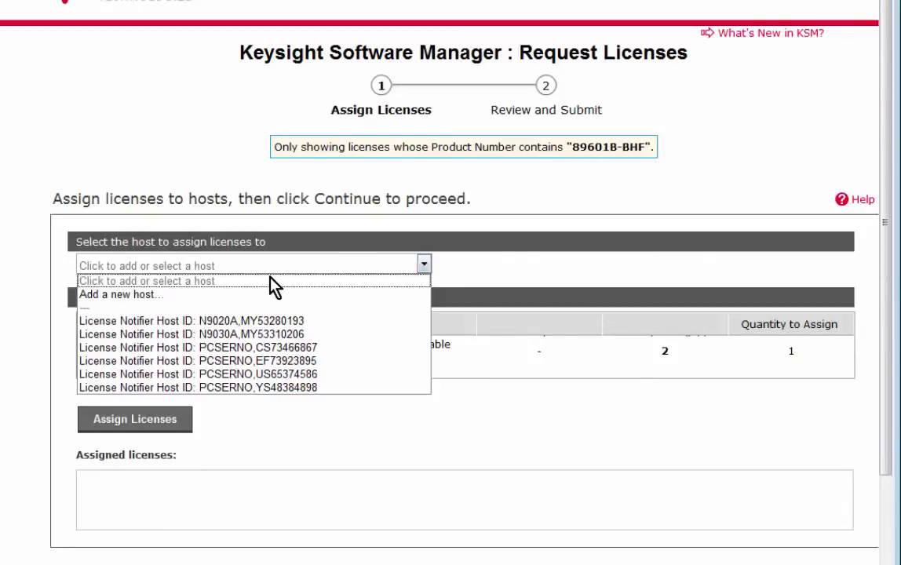
click(230, 321)
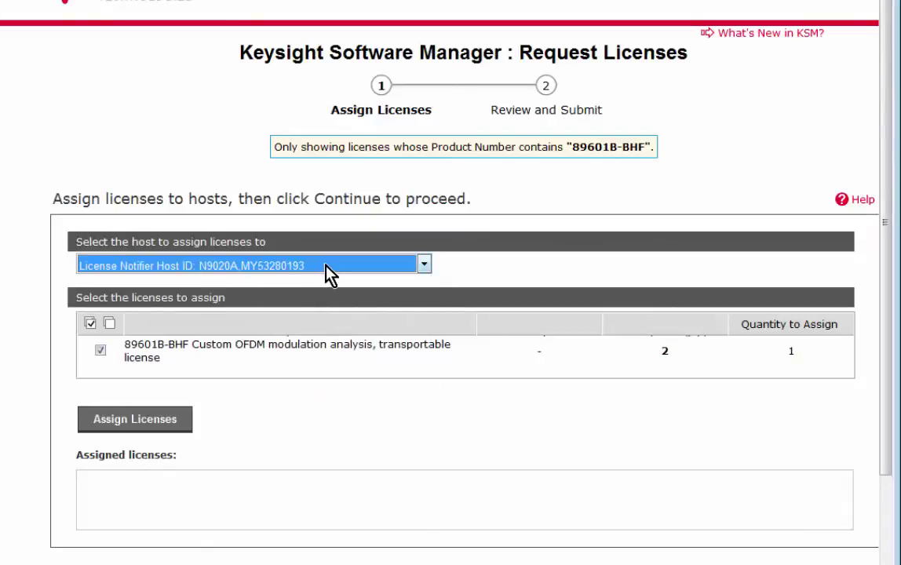
click(424, 267)
click(125, 295)
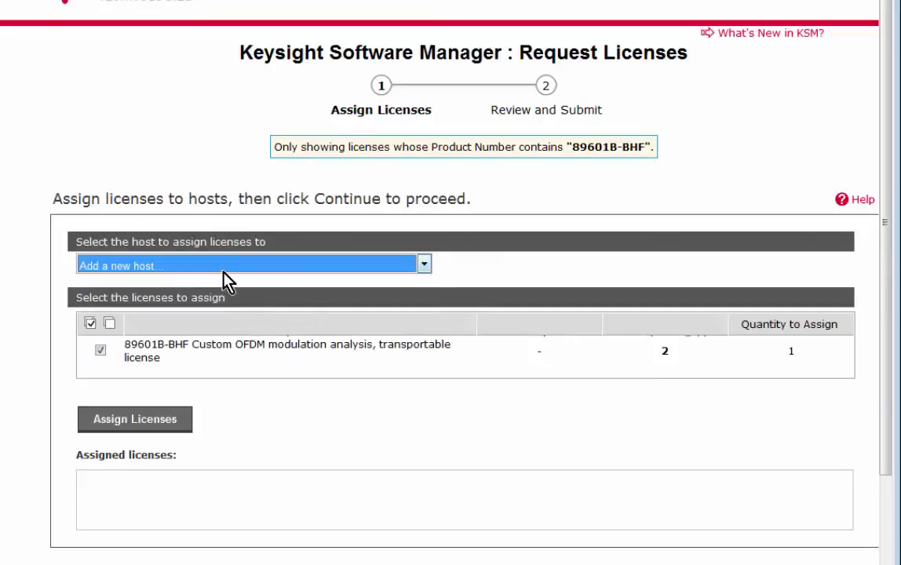
click(255, 318)
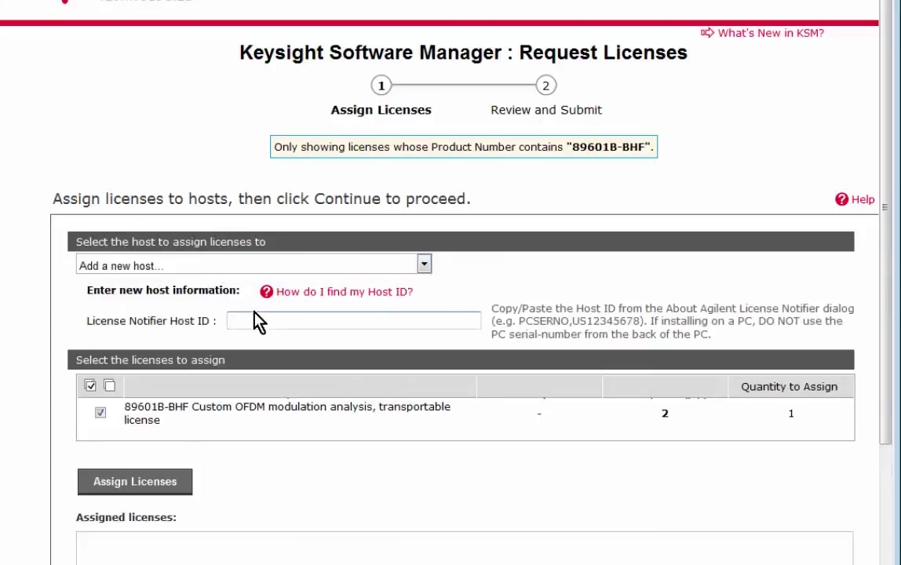
text(N9020A,MY53280193)
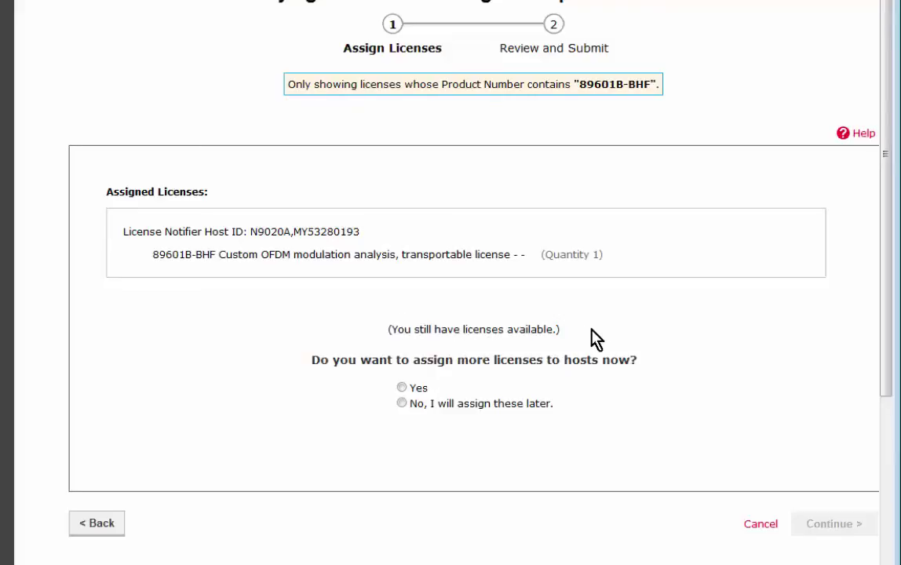
- Decline assigning more licenses, submit the BHF license request, and acknowledge the success message
click(402, 403)
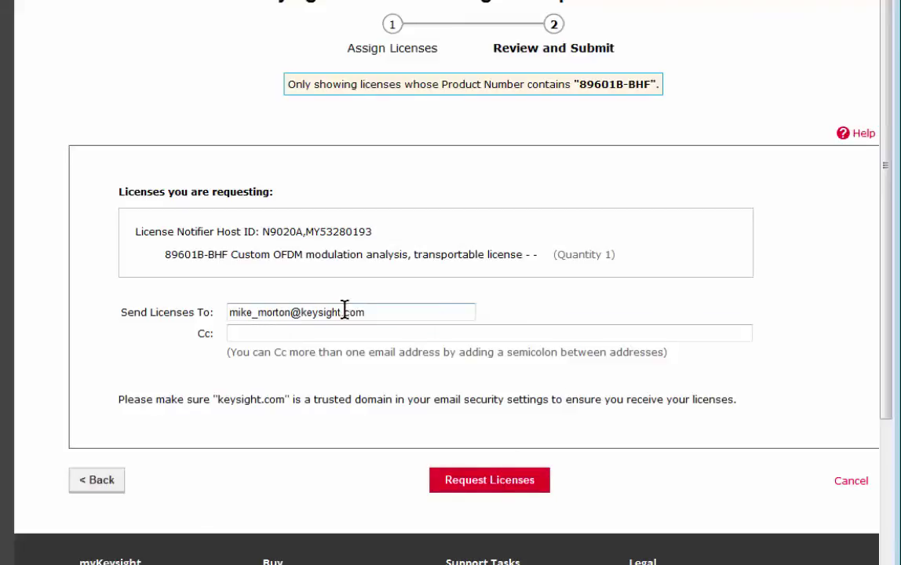
click(472, 476)
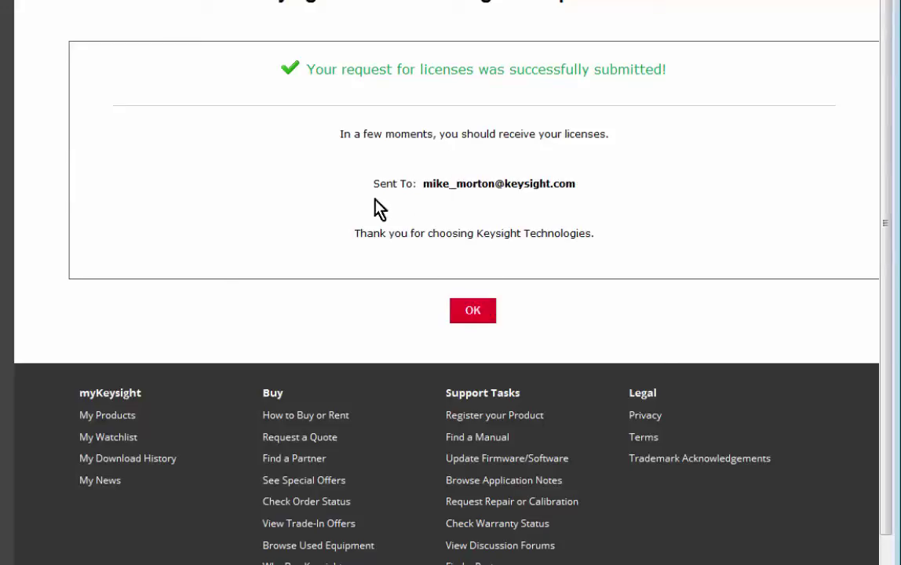
click(481, 310)
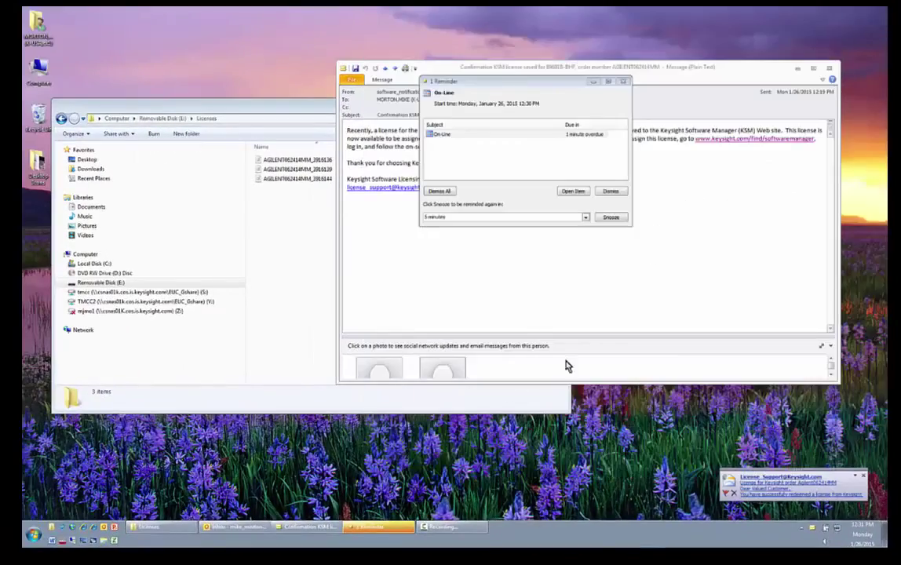
click(235, 528)
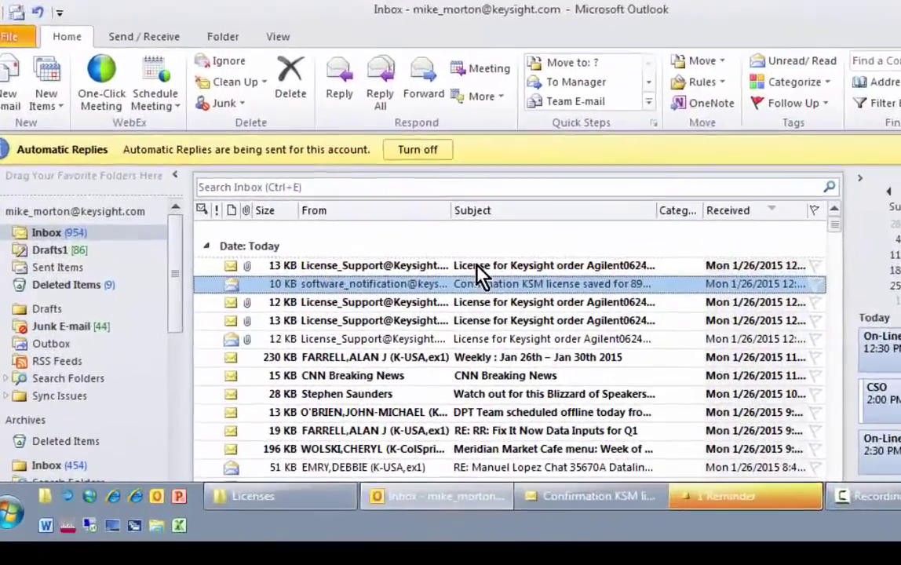
double_click(477, 265)
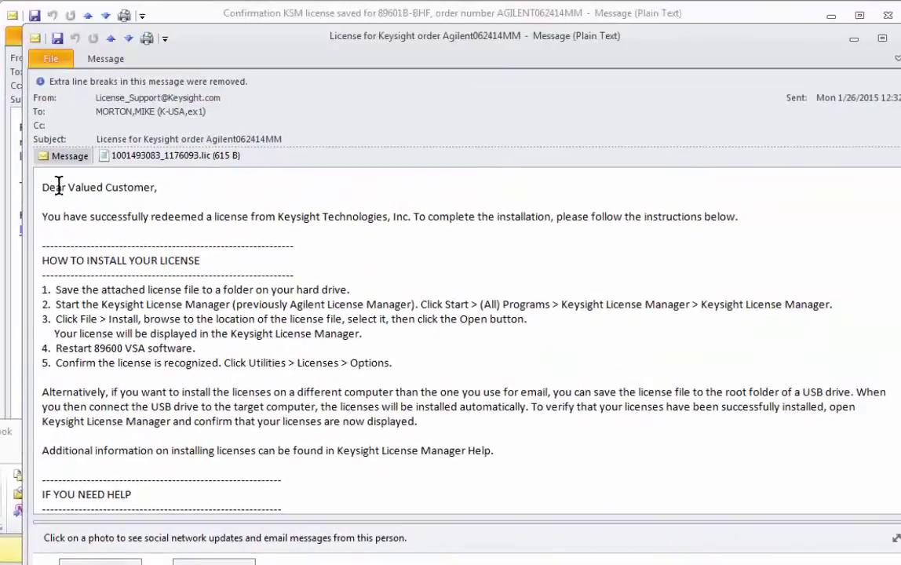
double_click(158, 156)
click(402, 362)
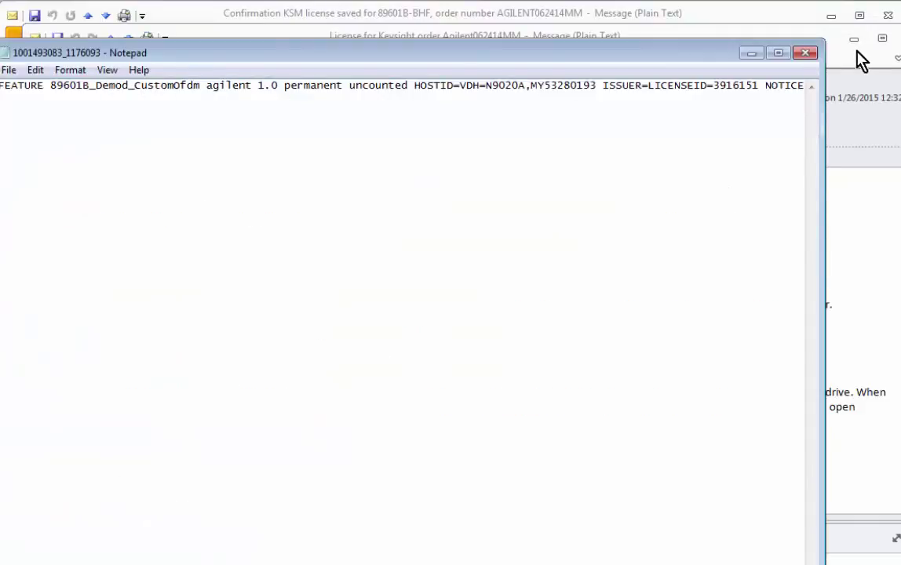
click(815, 52)
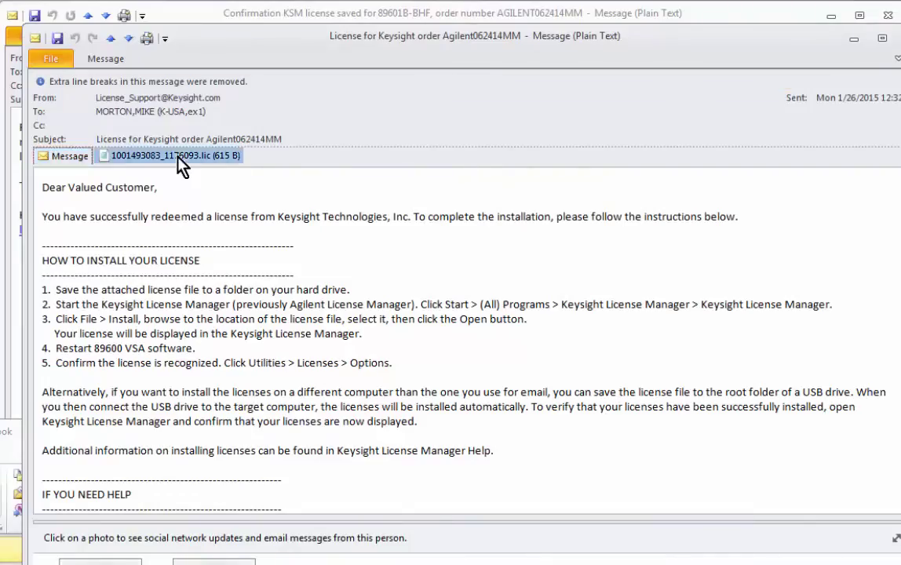
right_click(177, 157)
drag(251, 150, 487, 246)
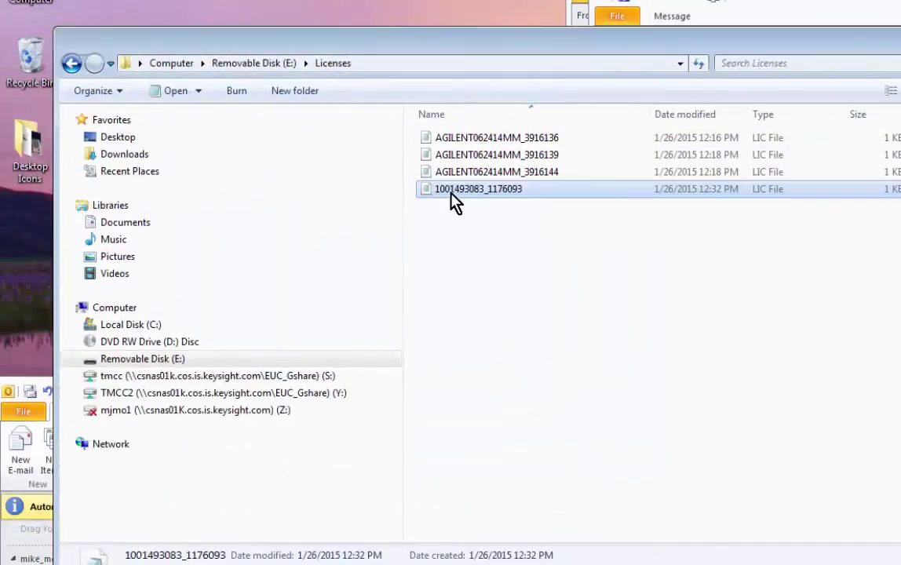
click(568, 250)
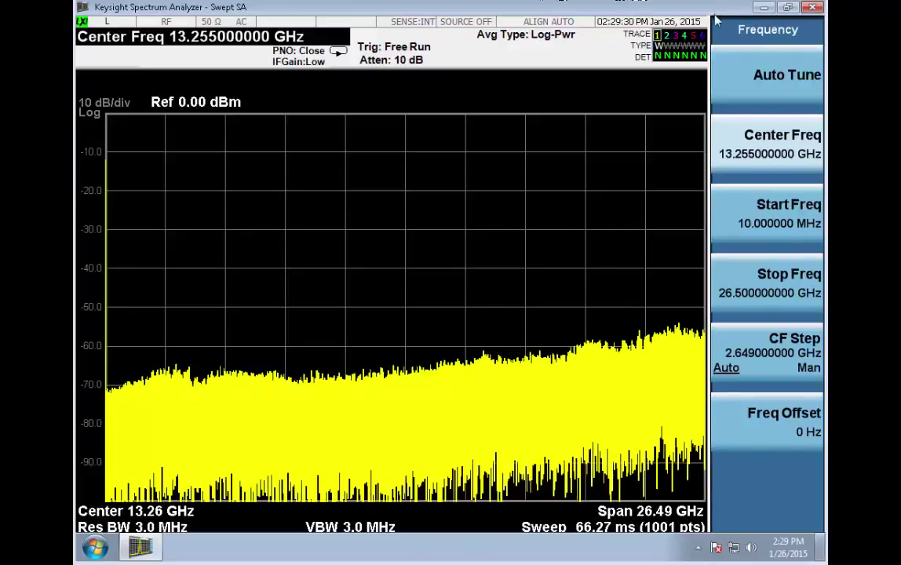
- Minimize the analyzer, open the Licenses folder with its four .lic files, and launch Keysight License Manager
click(764, 8)
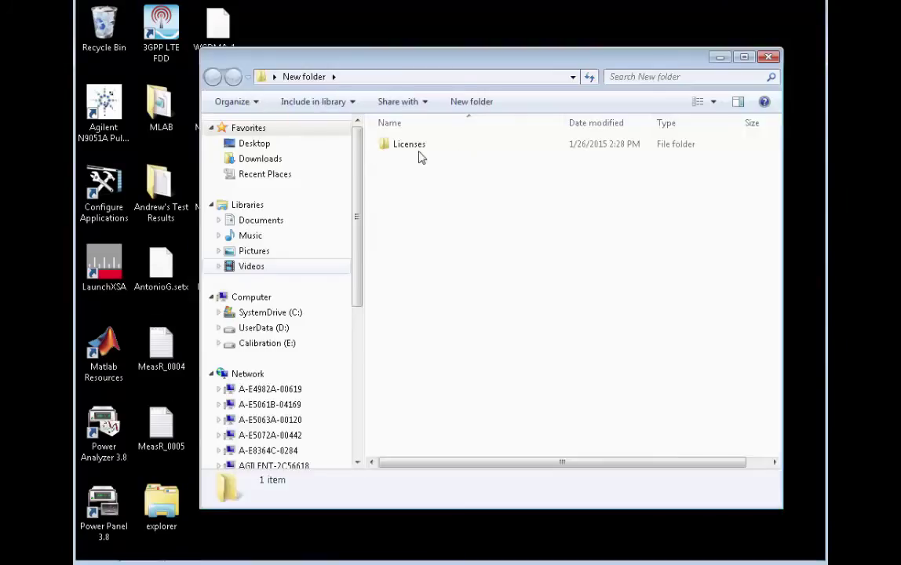
double_click(416, 147)
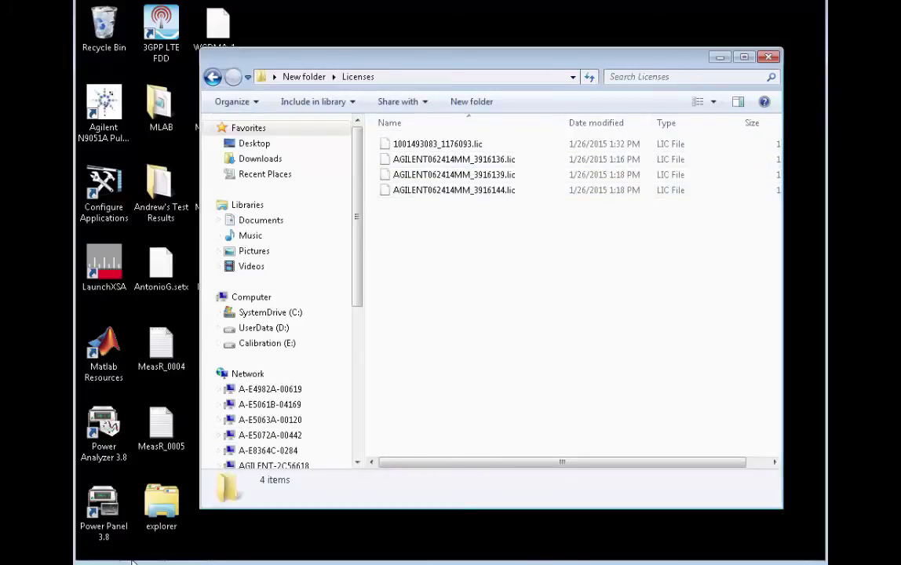
click(95, 548)
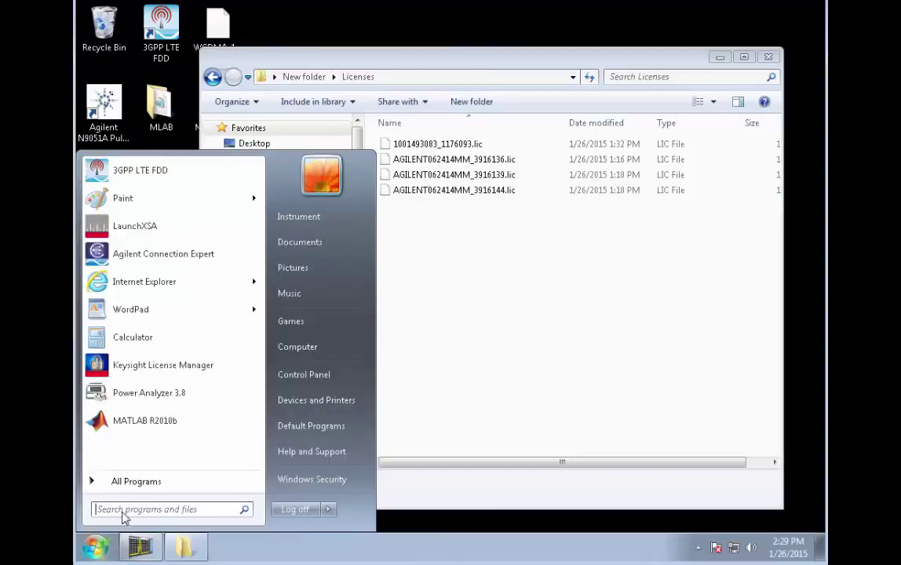
click(127, 481)
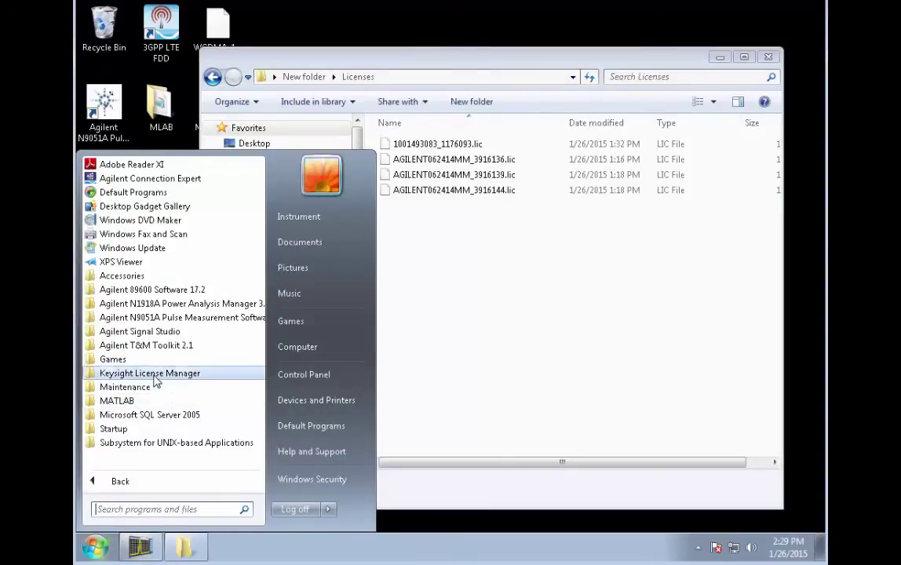
click(146, 374)
click(143, 400)
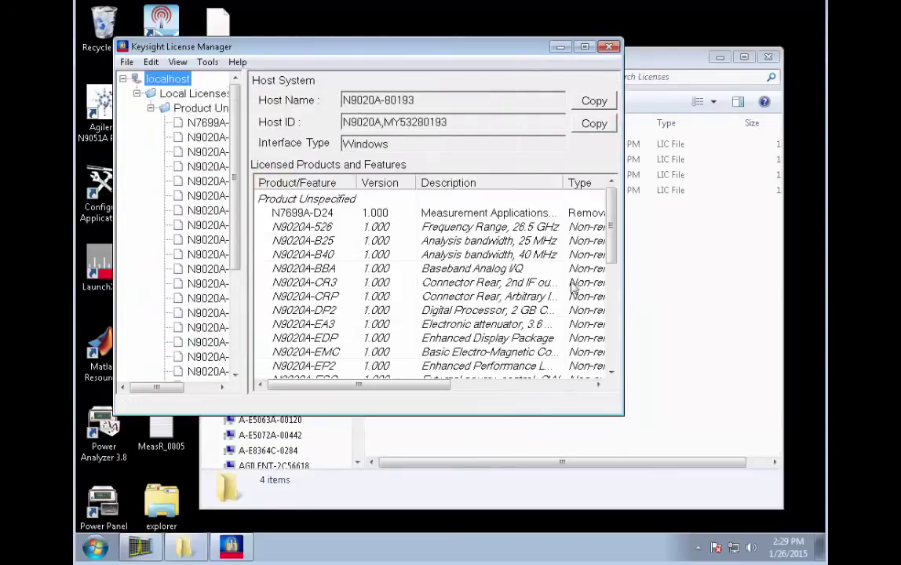
drag(245, 105, 331, 111)
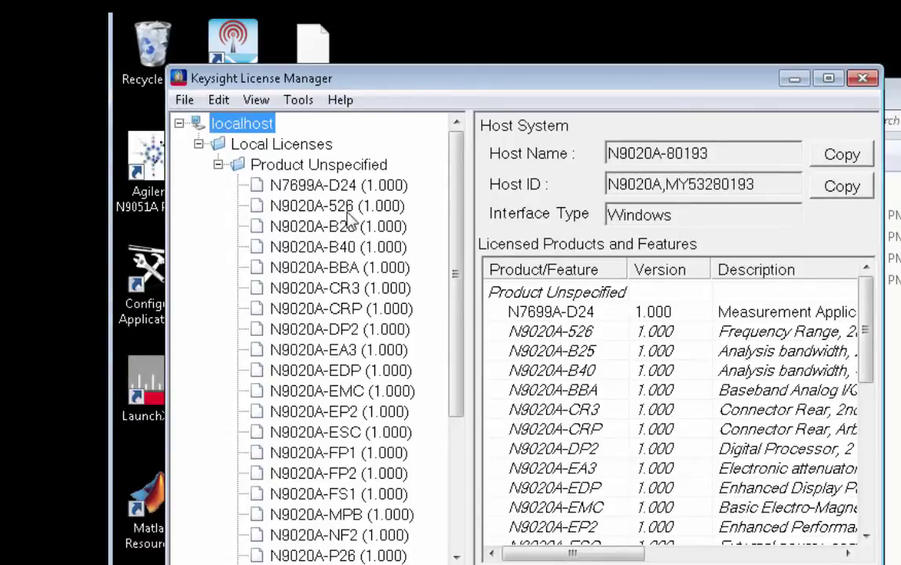
click(184, 100)
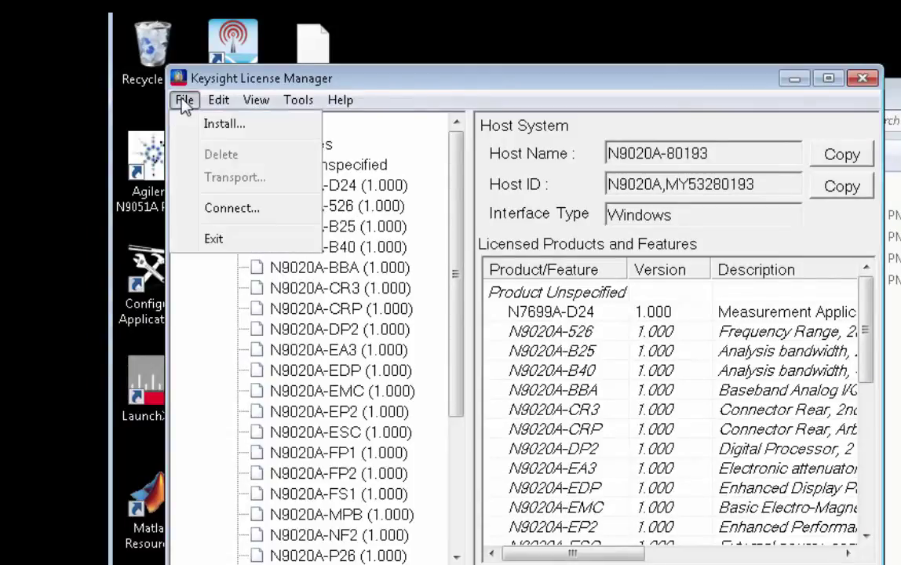
click(221, 126)
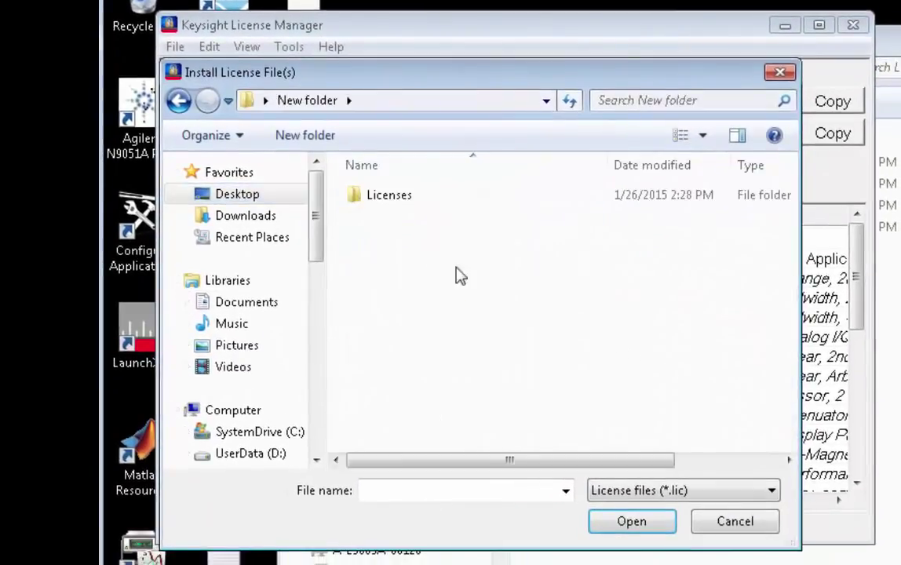
double_click(393, 201)
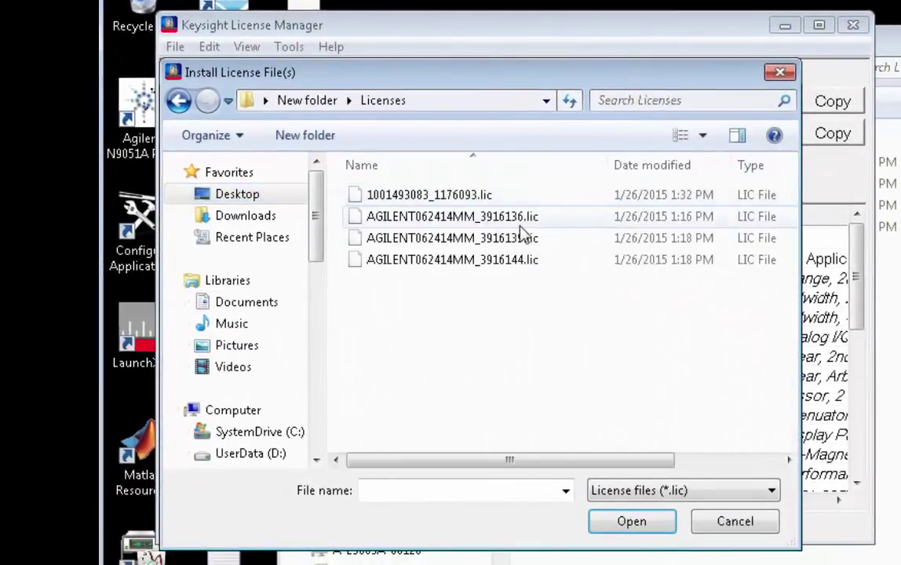
click(451, 198)
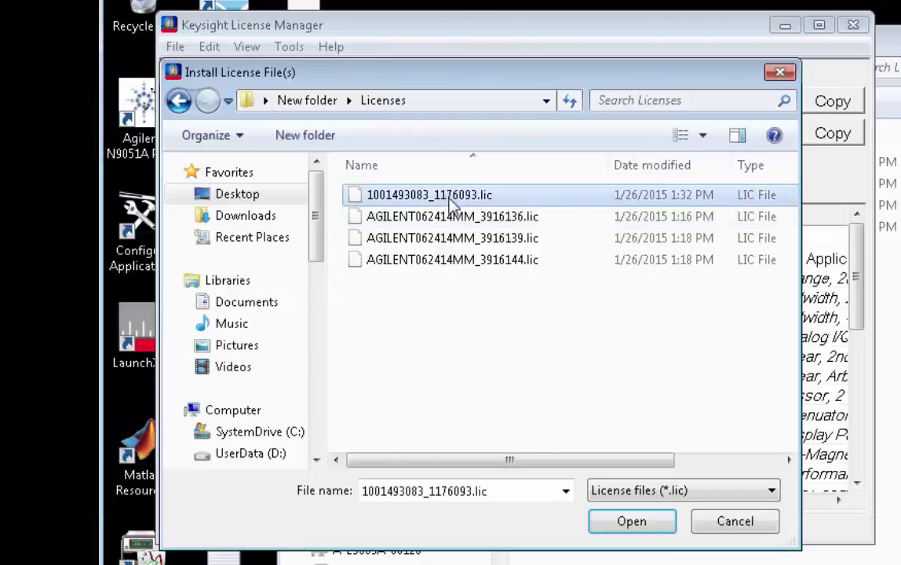
shift+click(469, 260)
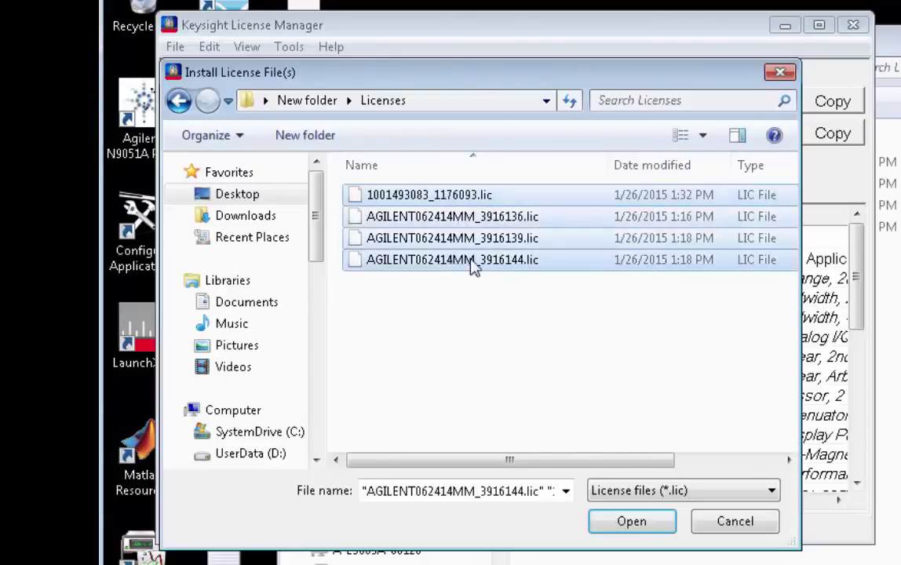
click(631, 523)
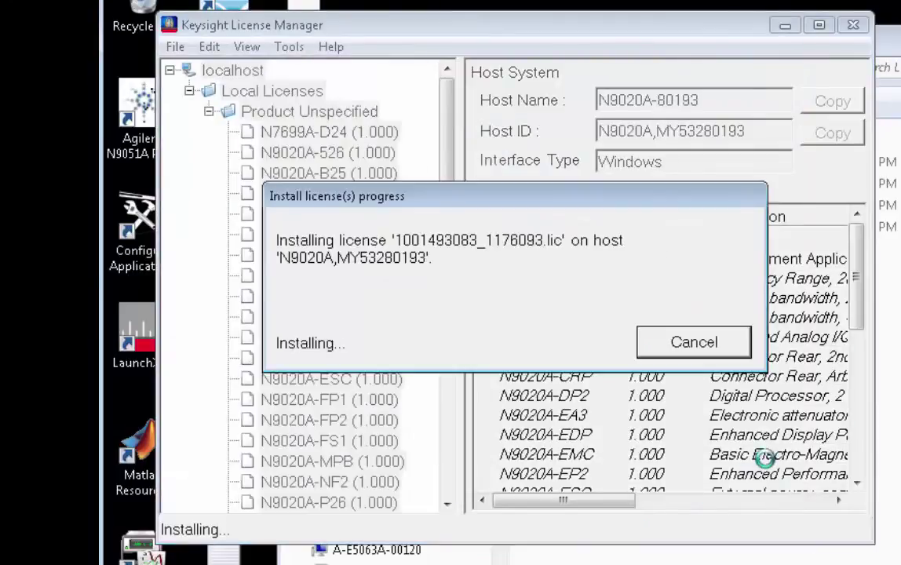